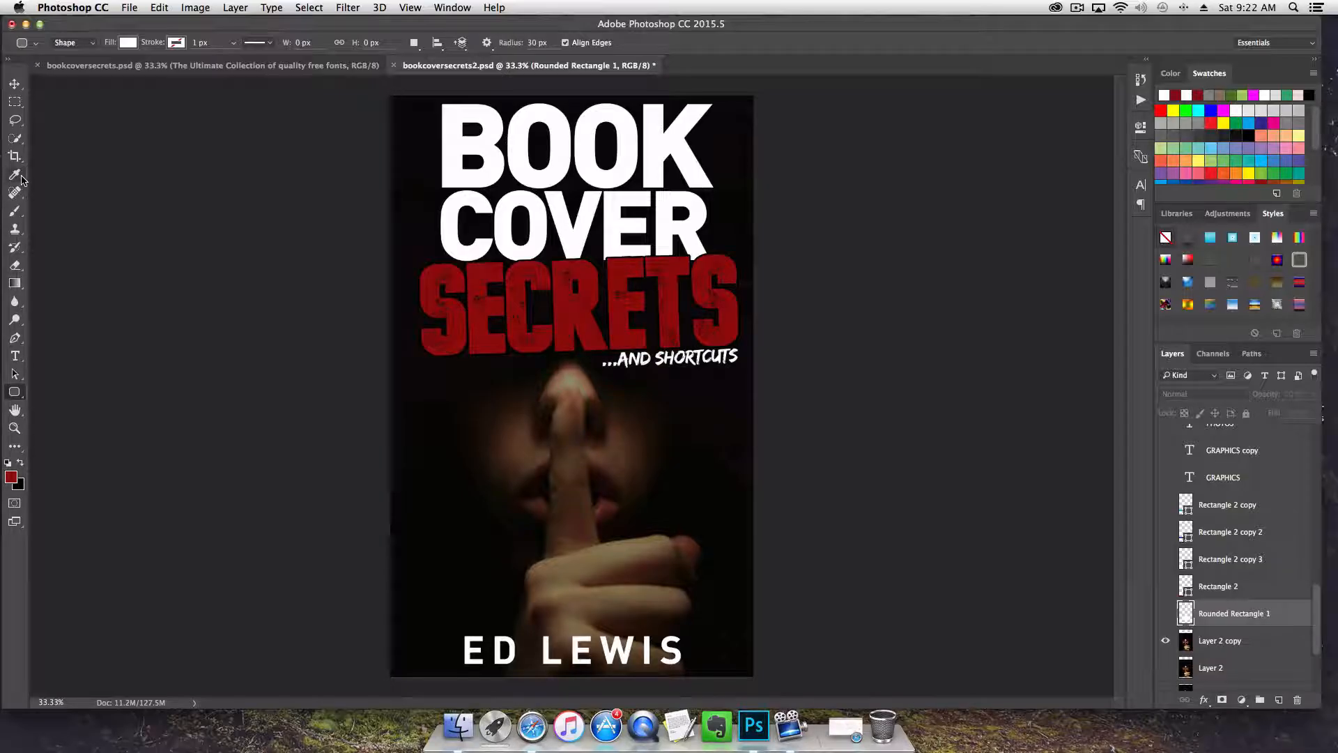
left_click(13, 86)
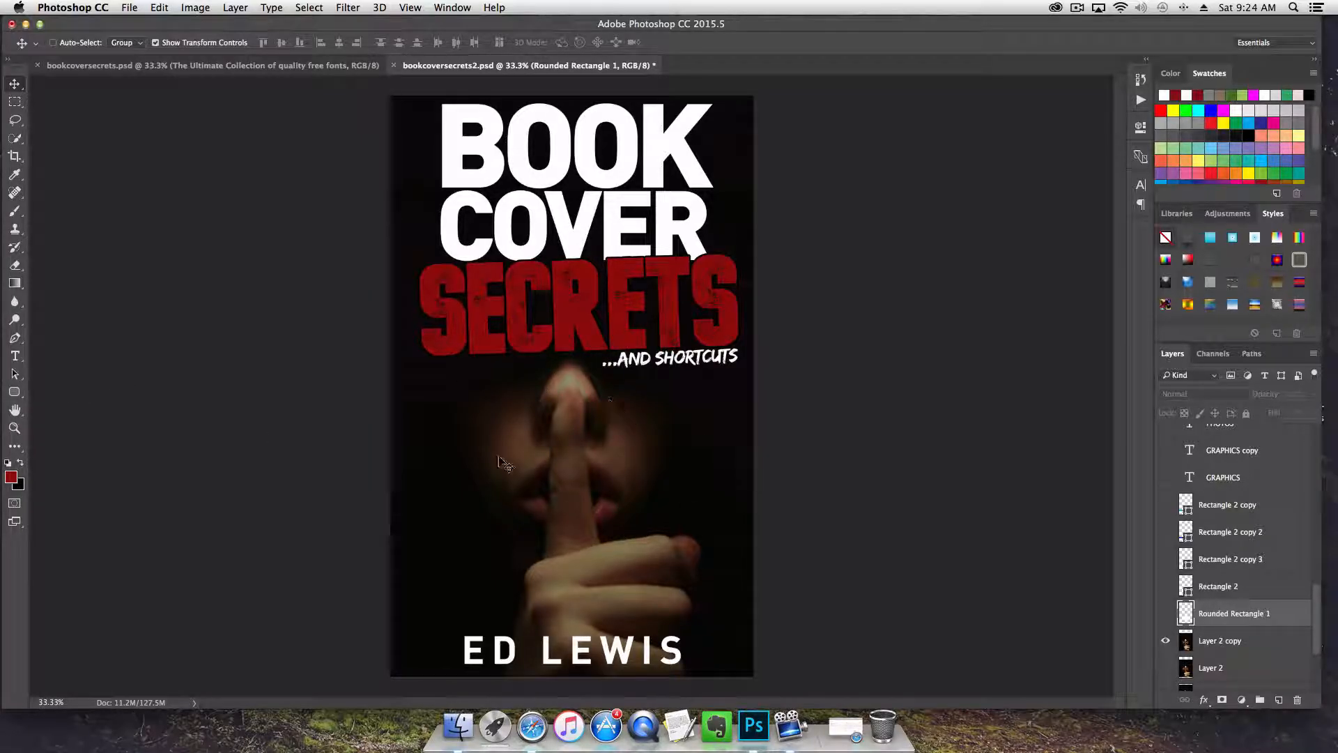
left_click(14, 396)
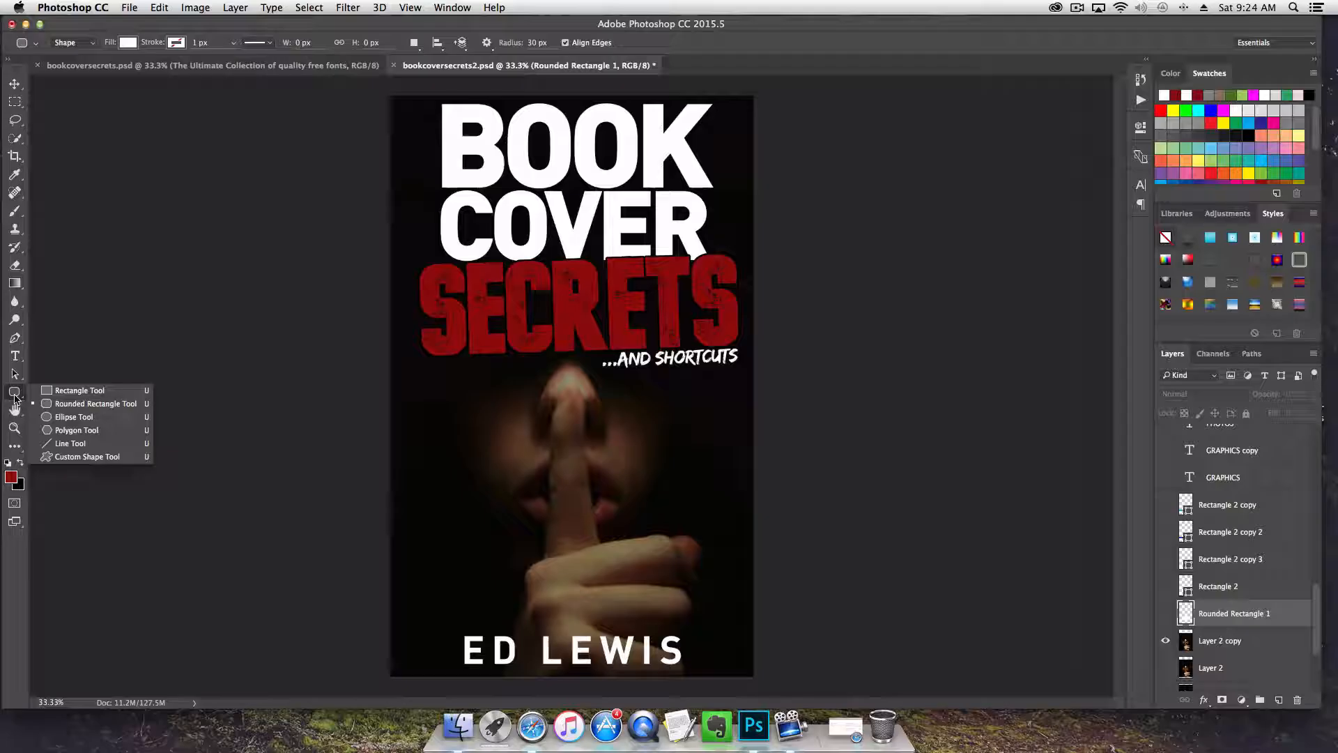
left_click(78, 390)
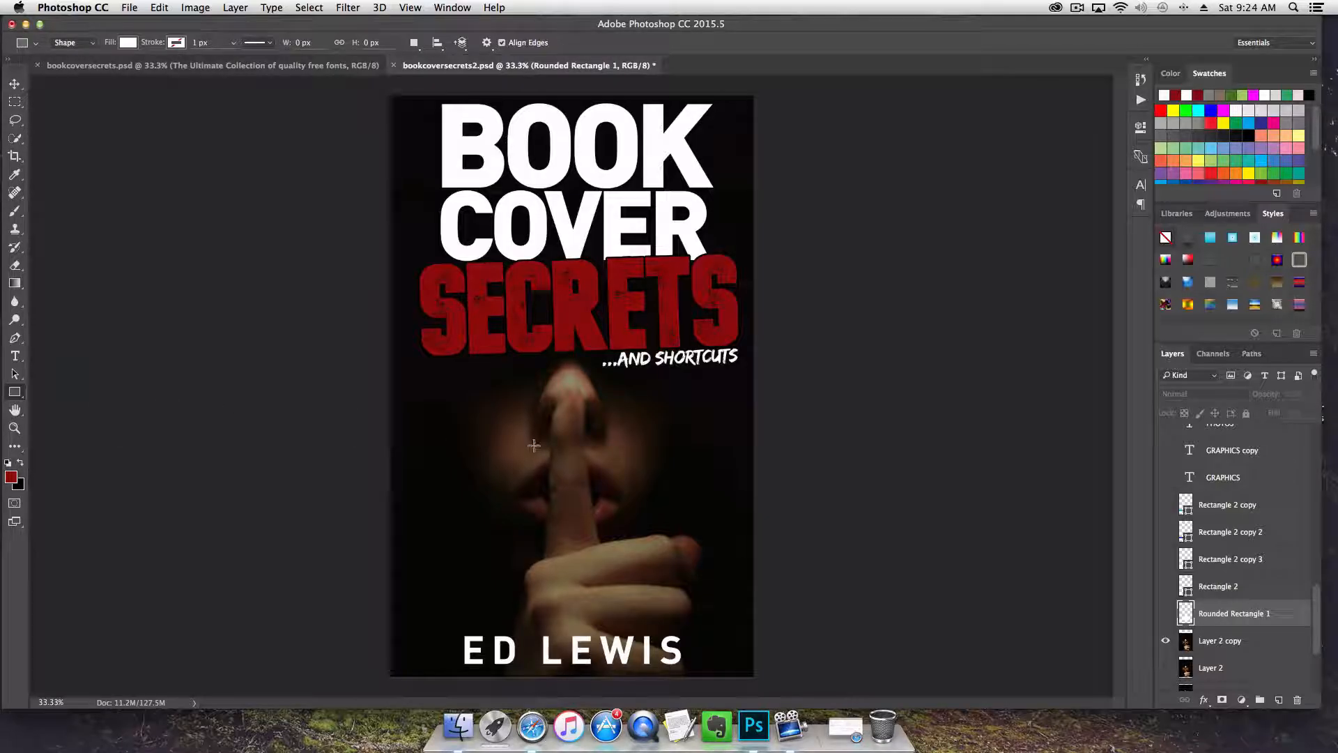
left_click(14, 391)
left_click(70, 404)
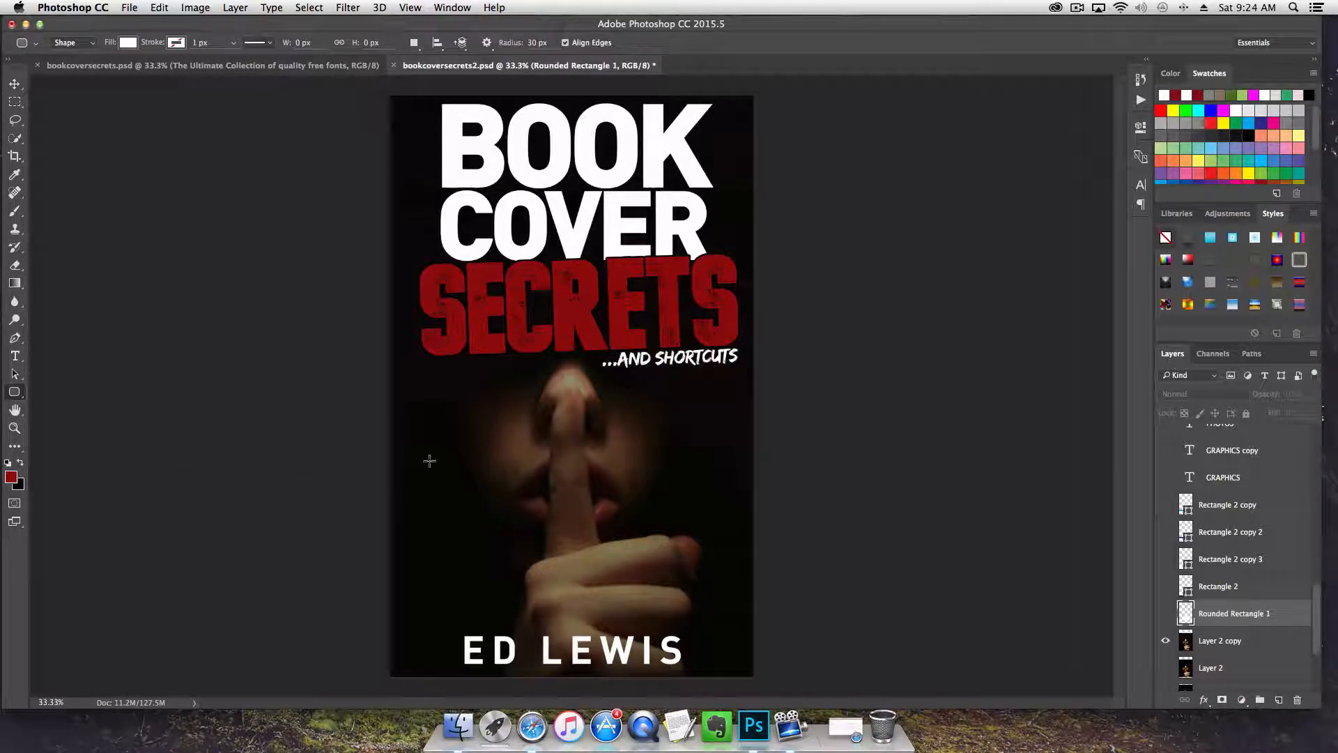
left_click_drag(423, 390, 720, 649)
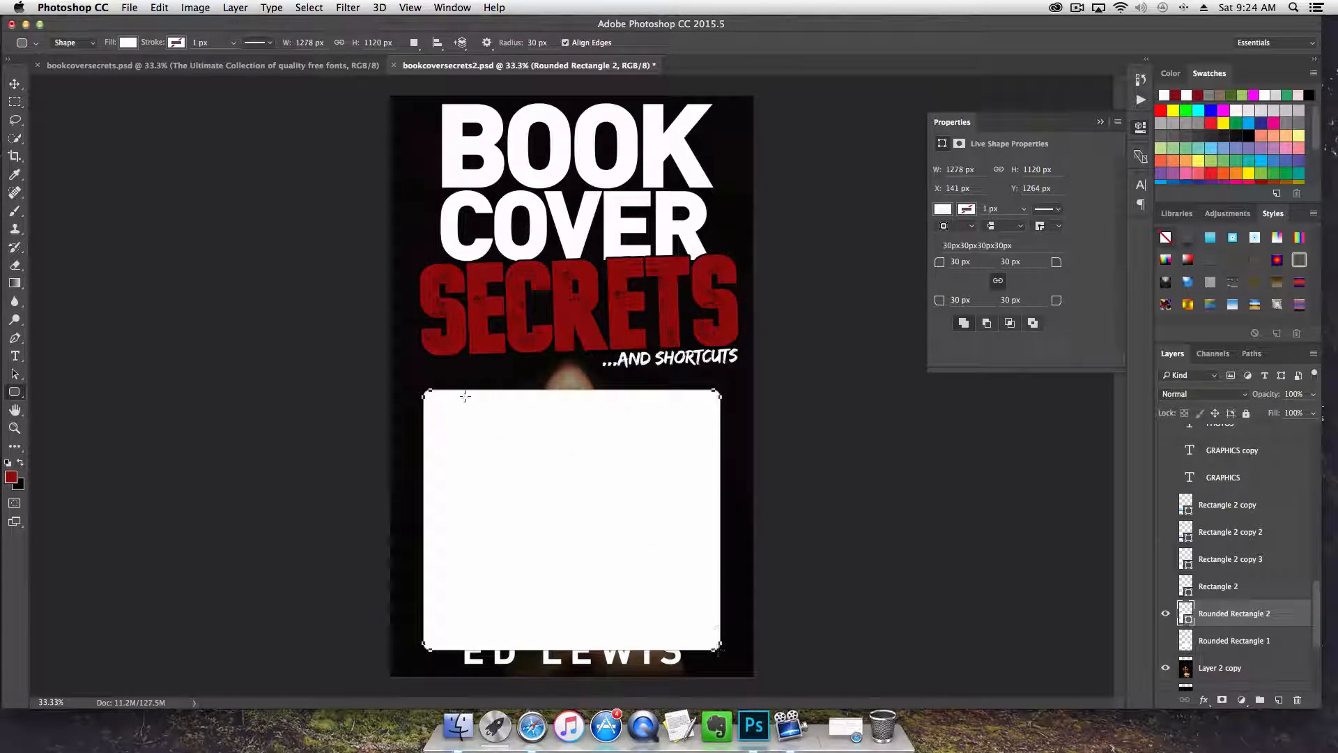
left_click(166, 10)
left_click(175, 51)
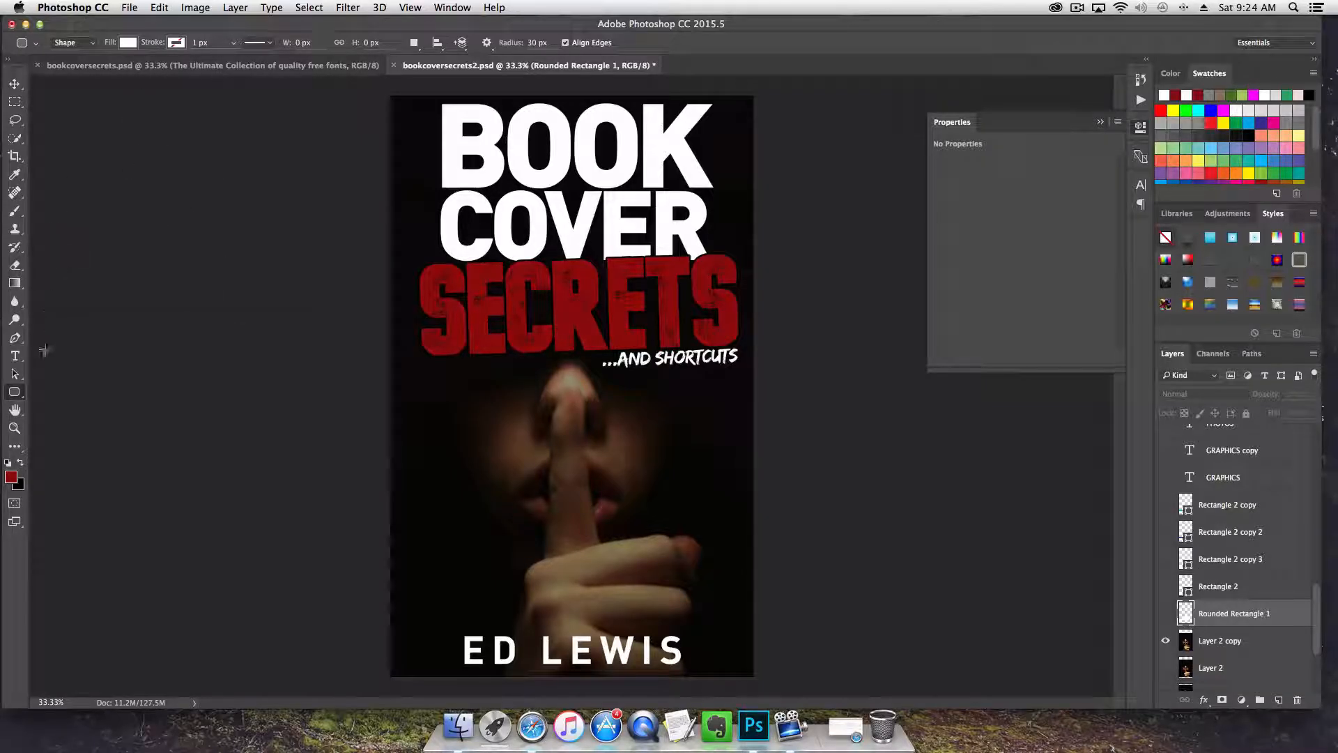
Draw a rounded rectangle about 741 by 538 px over the face, filled with dark red 970707 sampled from the word SECRETS
left_click(15, 84)
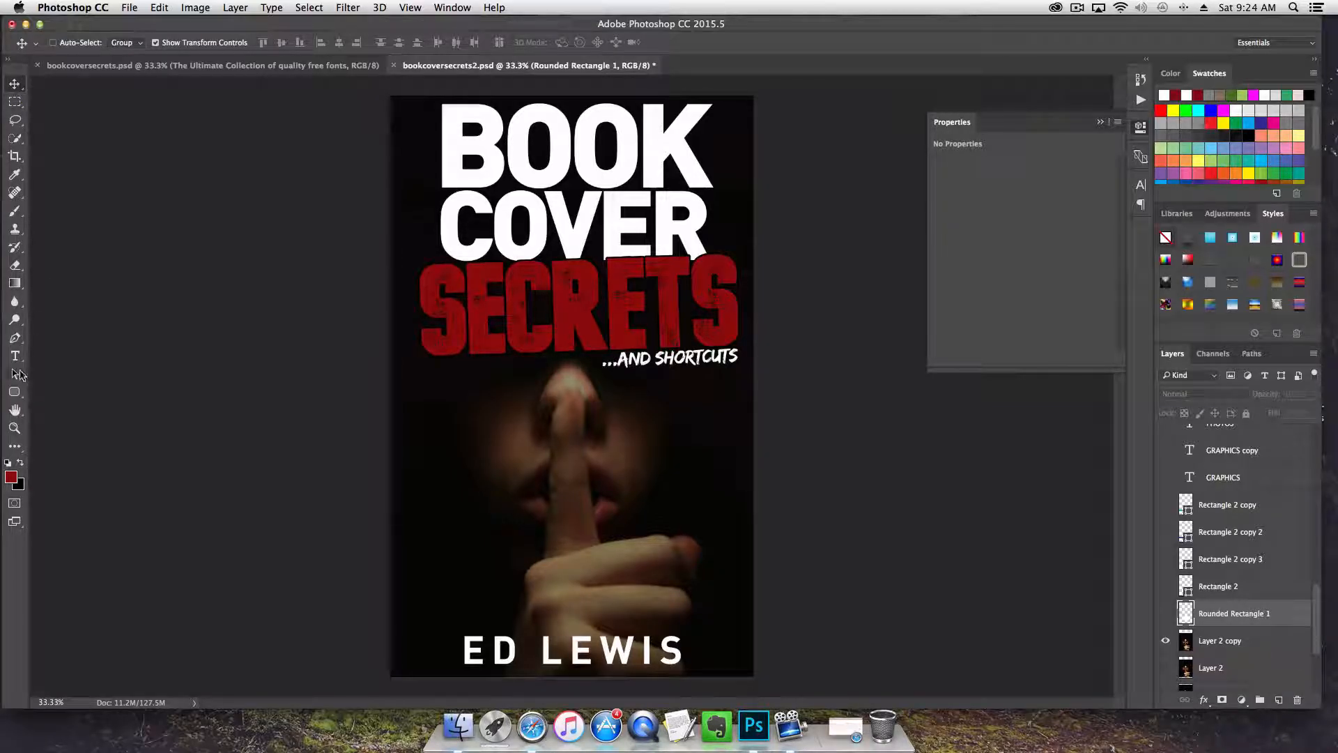
left_click(15, 395)
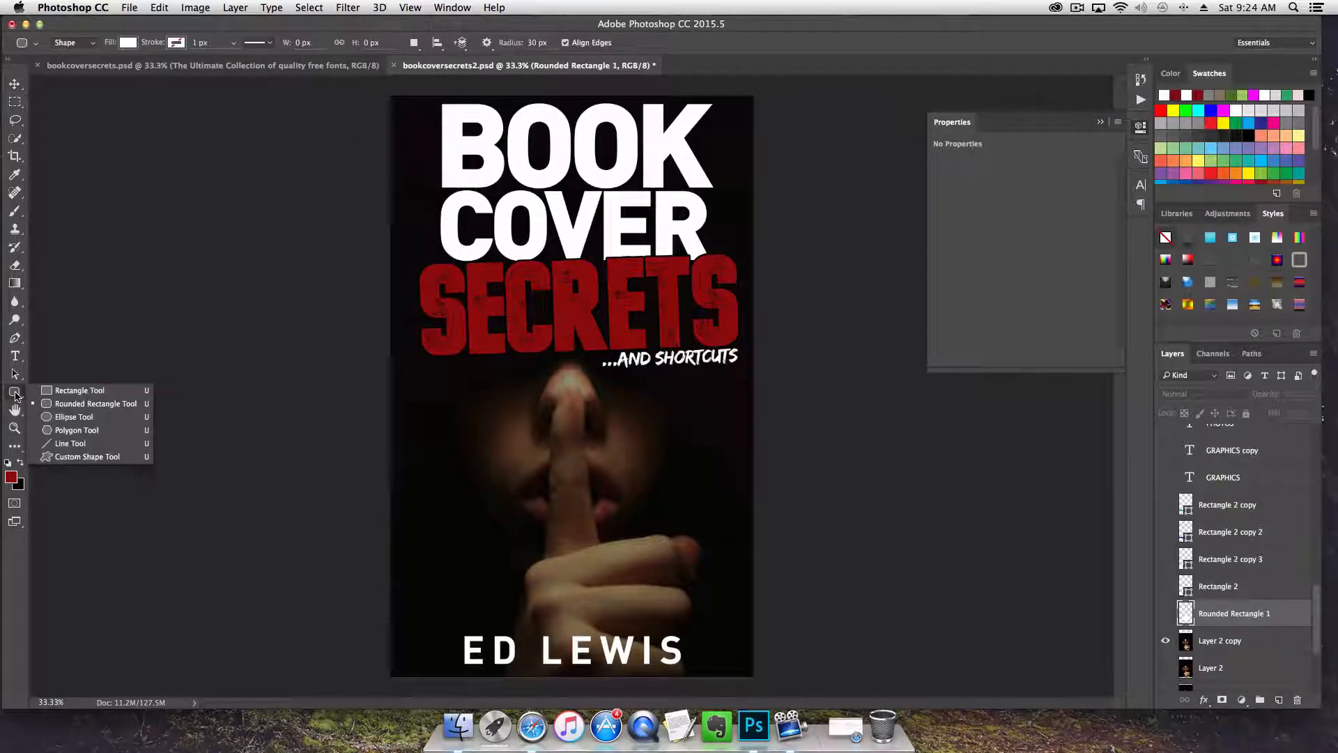
left_click(69, 403)
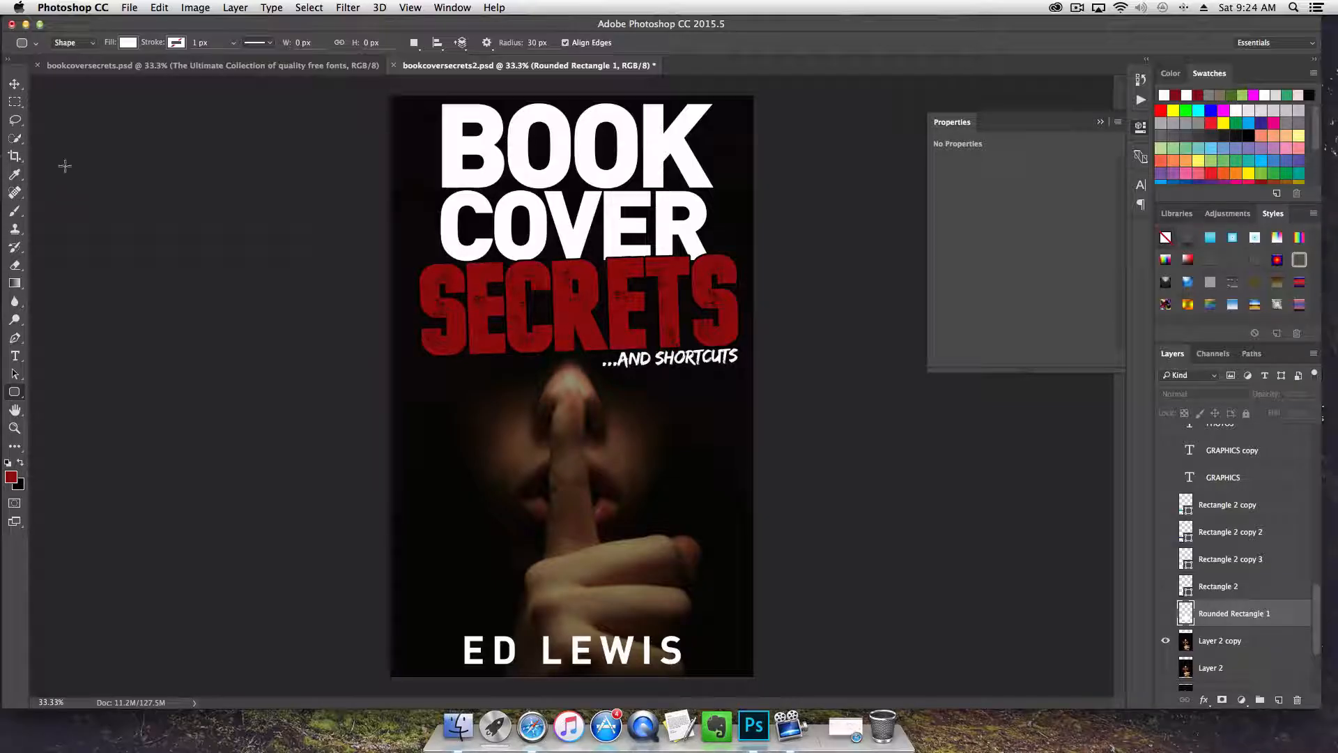
left_click(131, 46)
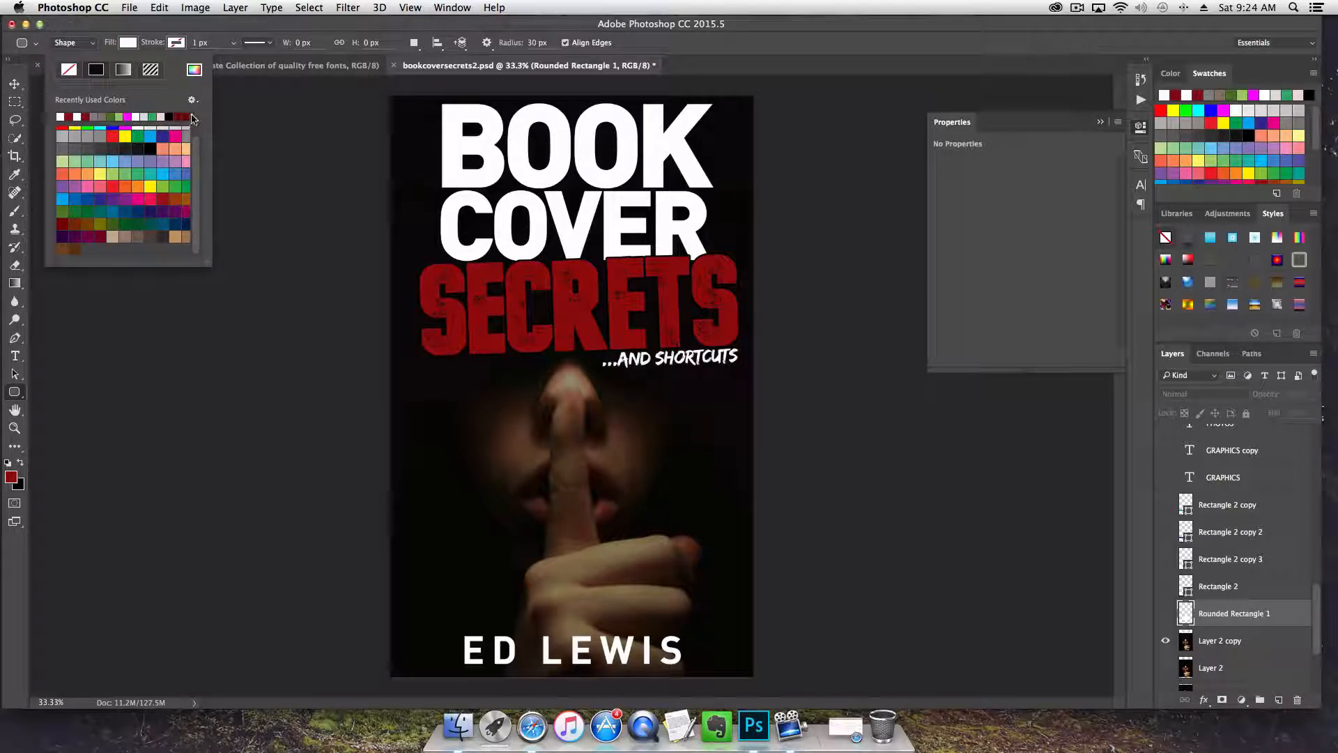
left_click(194, 71)
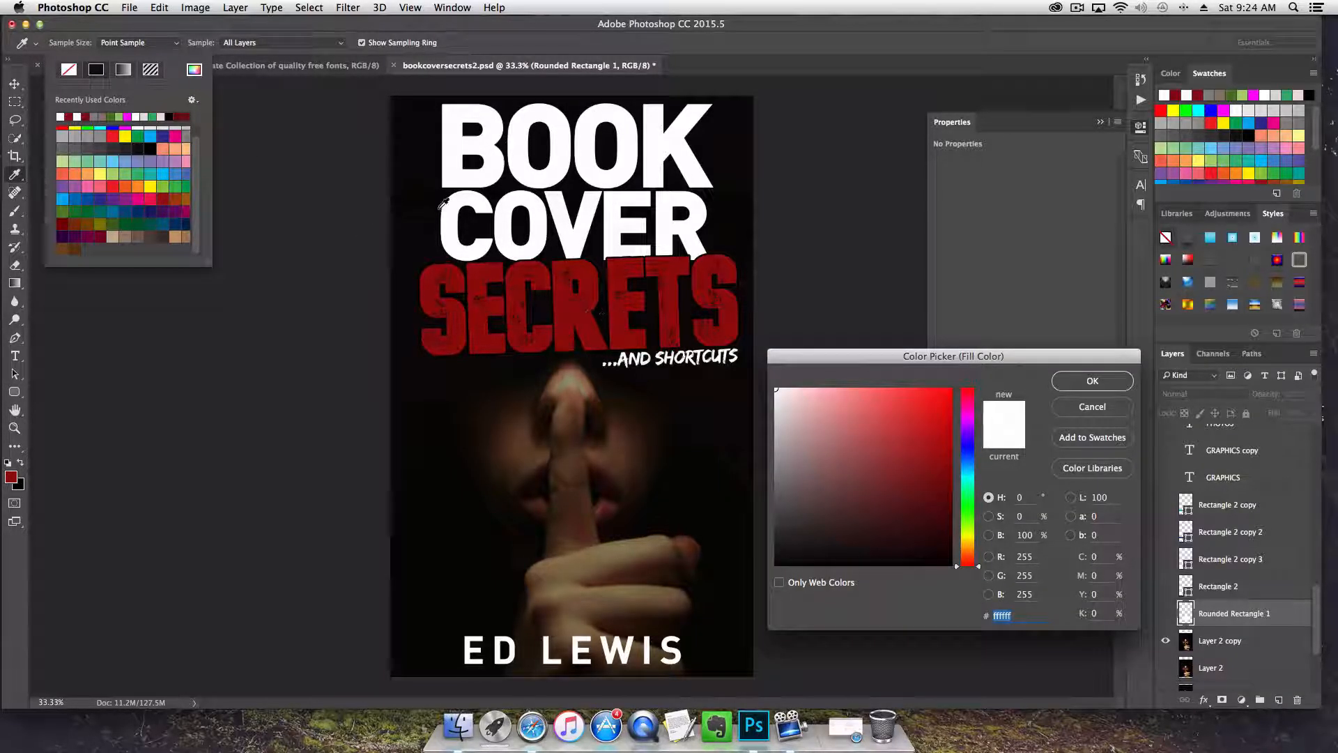
left_click(439, 296)
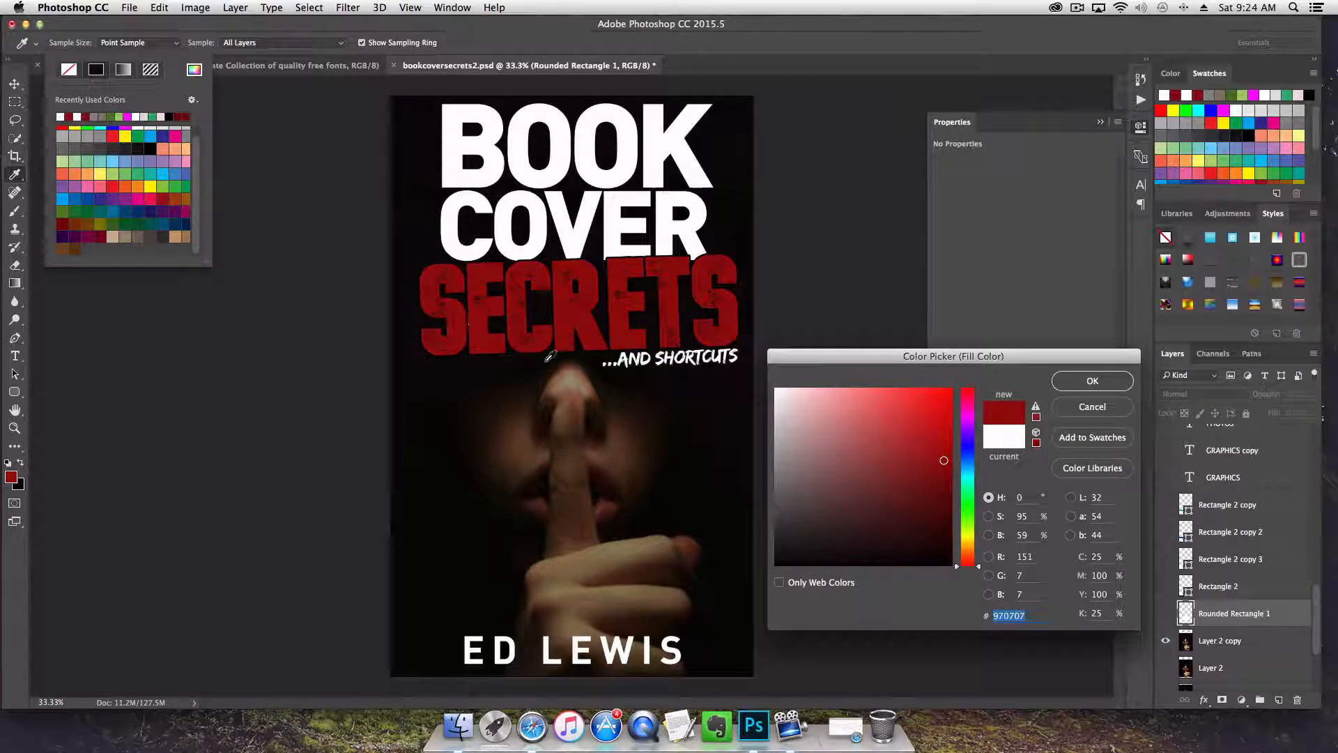
left_click(1092, 382)
left_click_drag(436, 426, 608, 549)
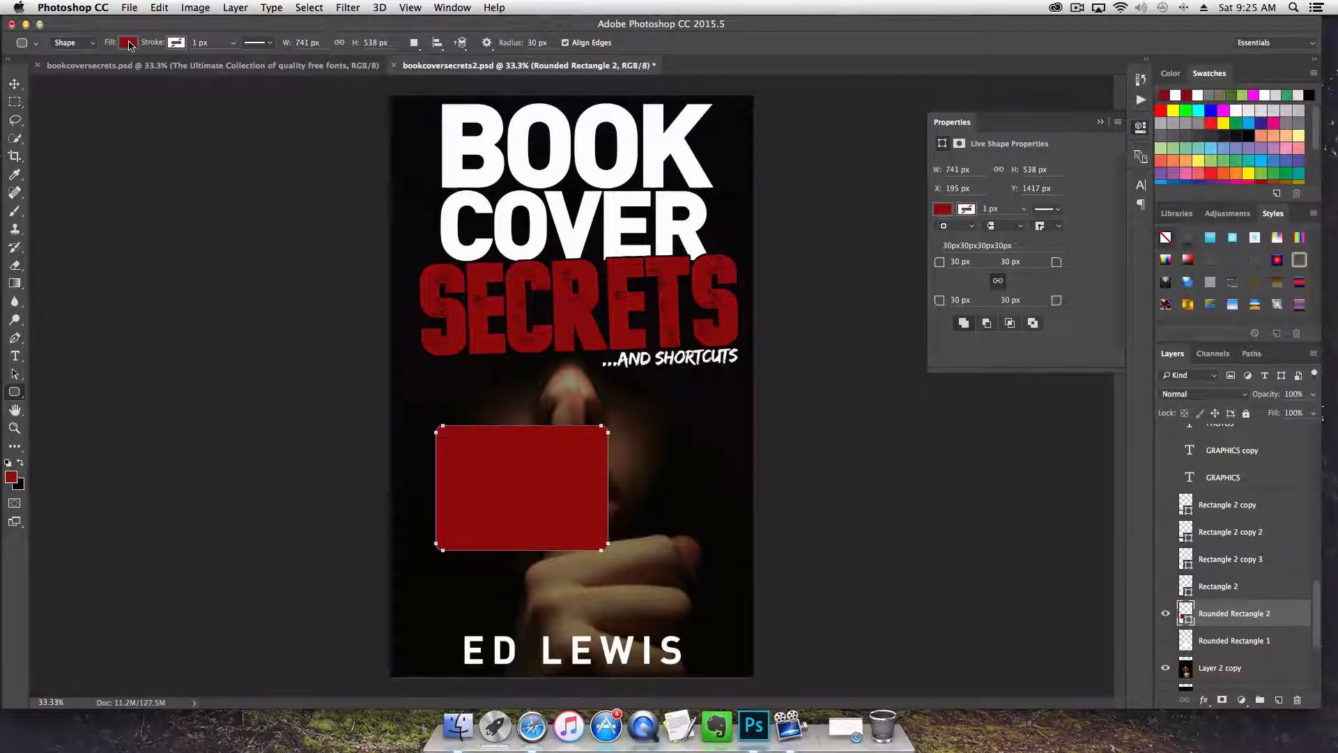
Try light grey and then several blue swatches as the new rounded rectangle's fill
left_click(129, 44)
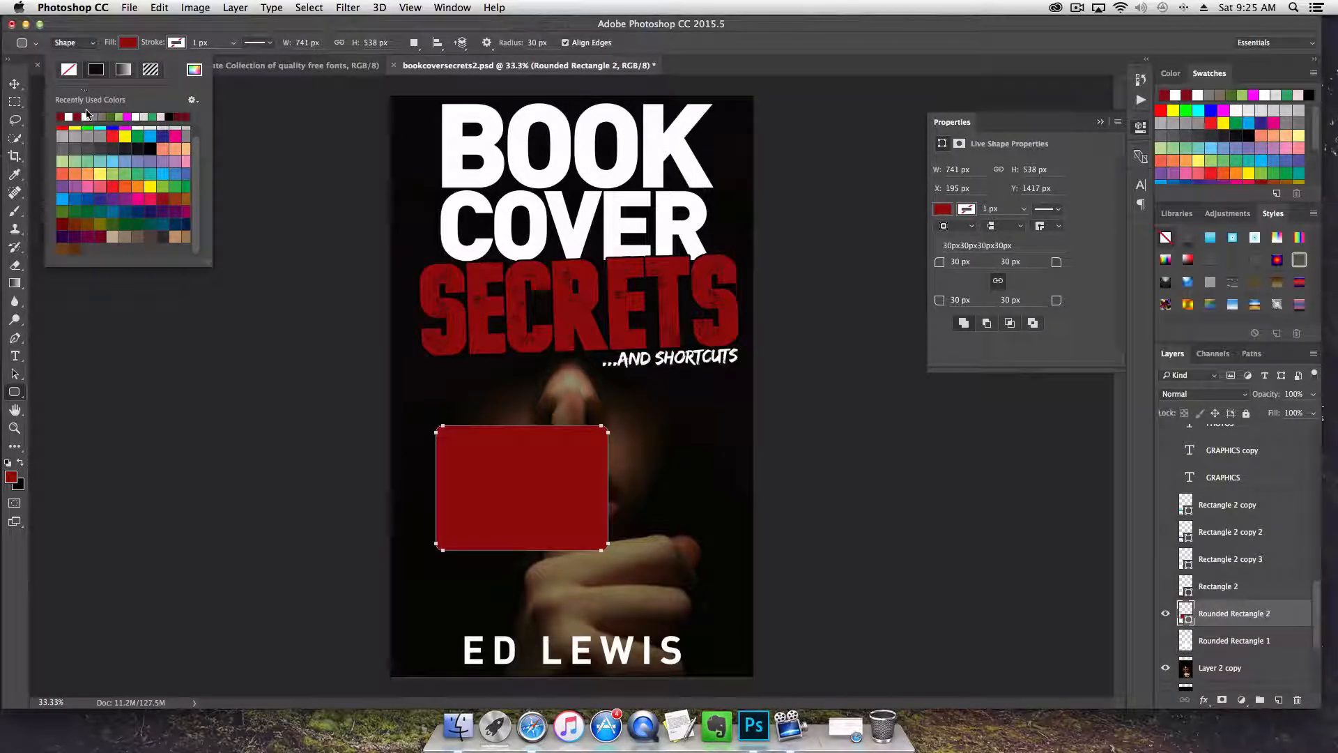
left_click(85, 136)
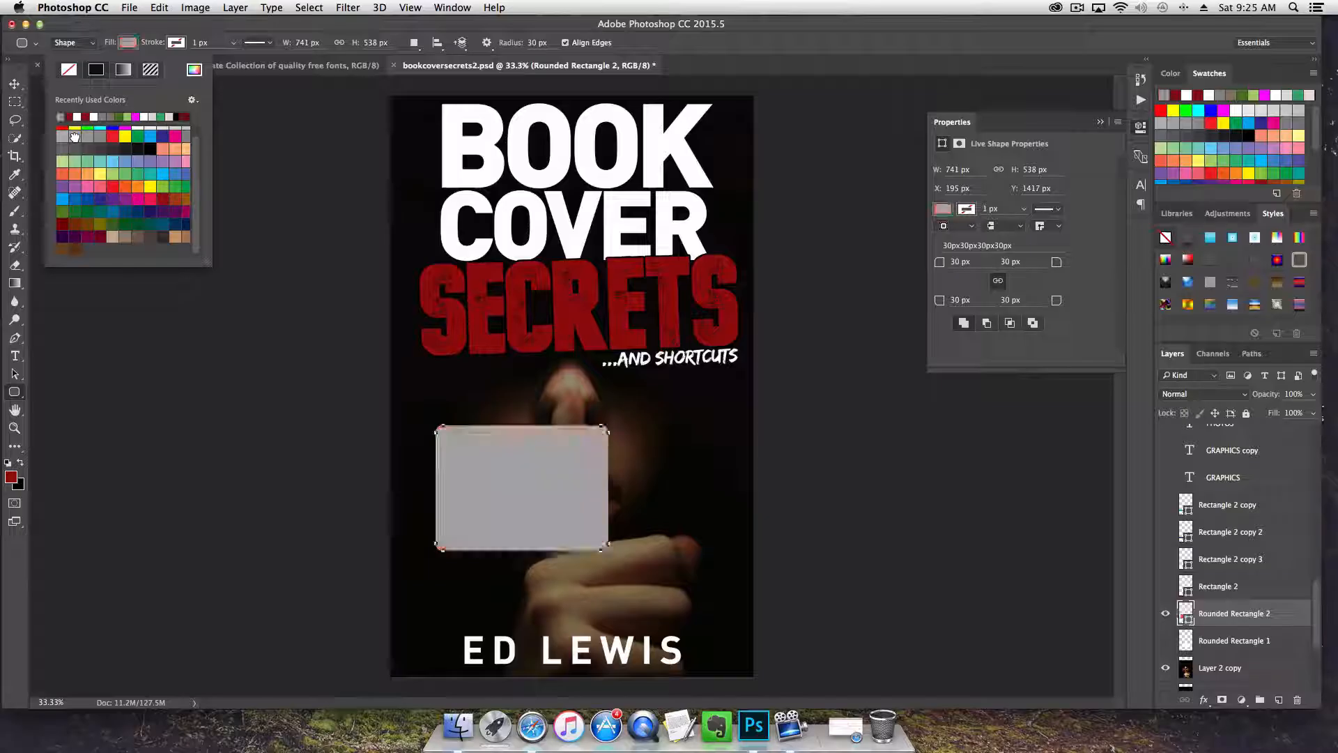
left_click(162, 173)
left_click(175, 173)
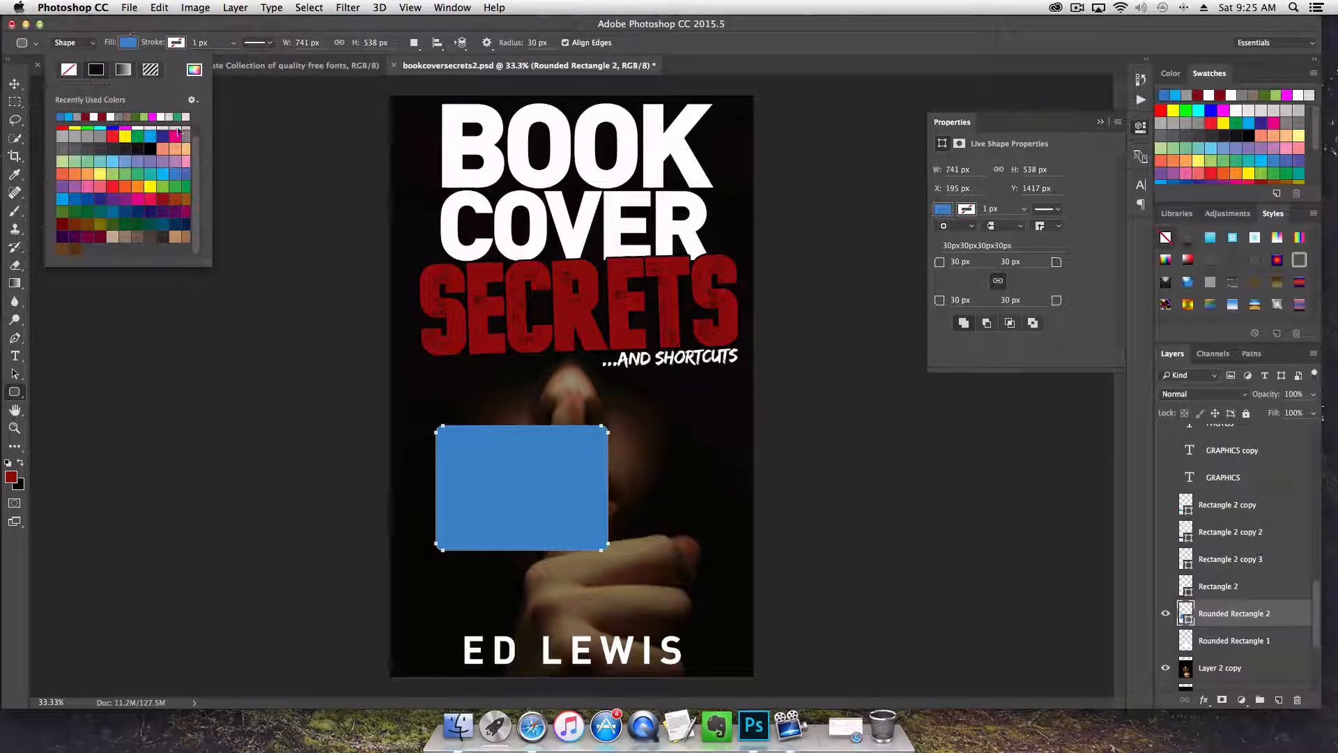
left_click(186, 177)
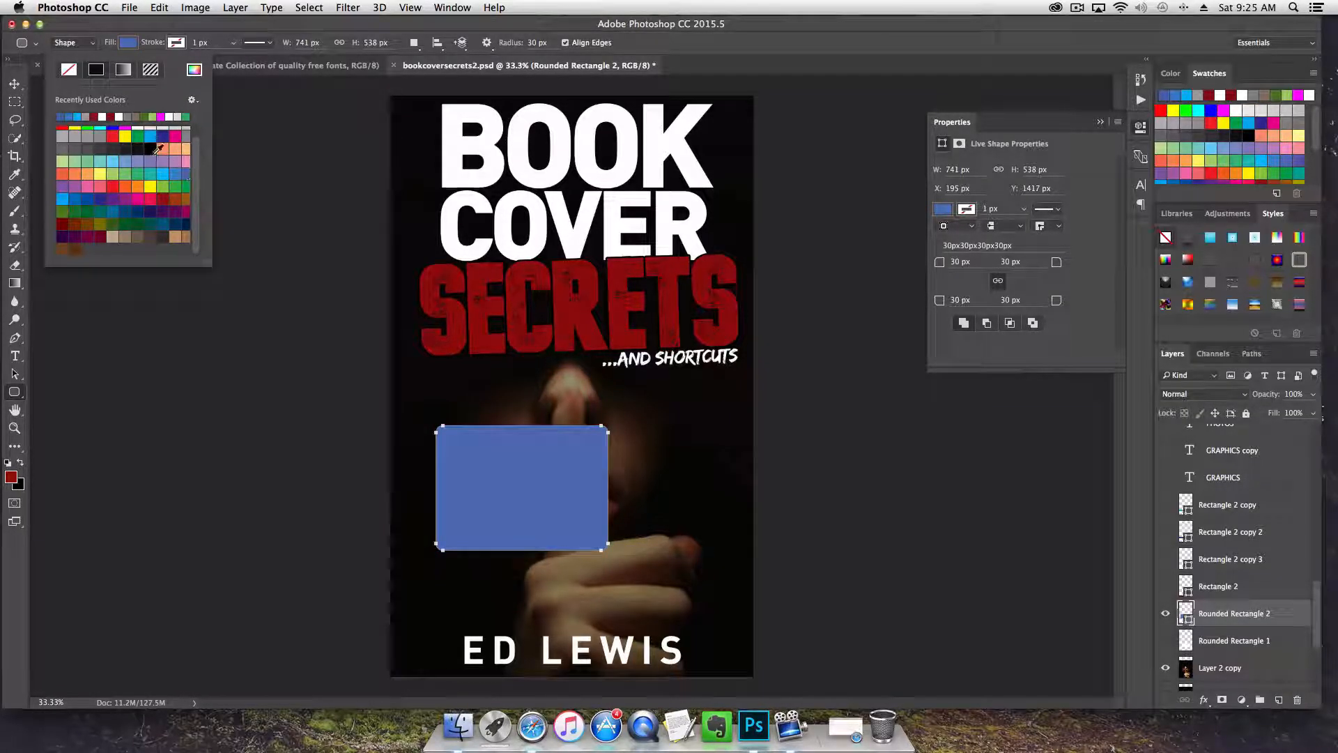
Switch to the Move tool and display the live shape properties of the rounded rectangle
left_click(14, 84)
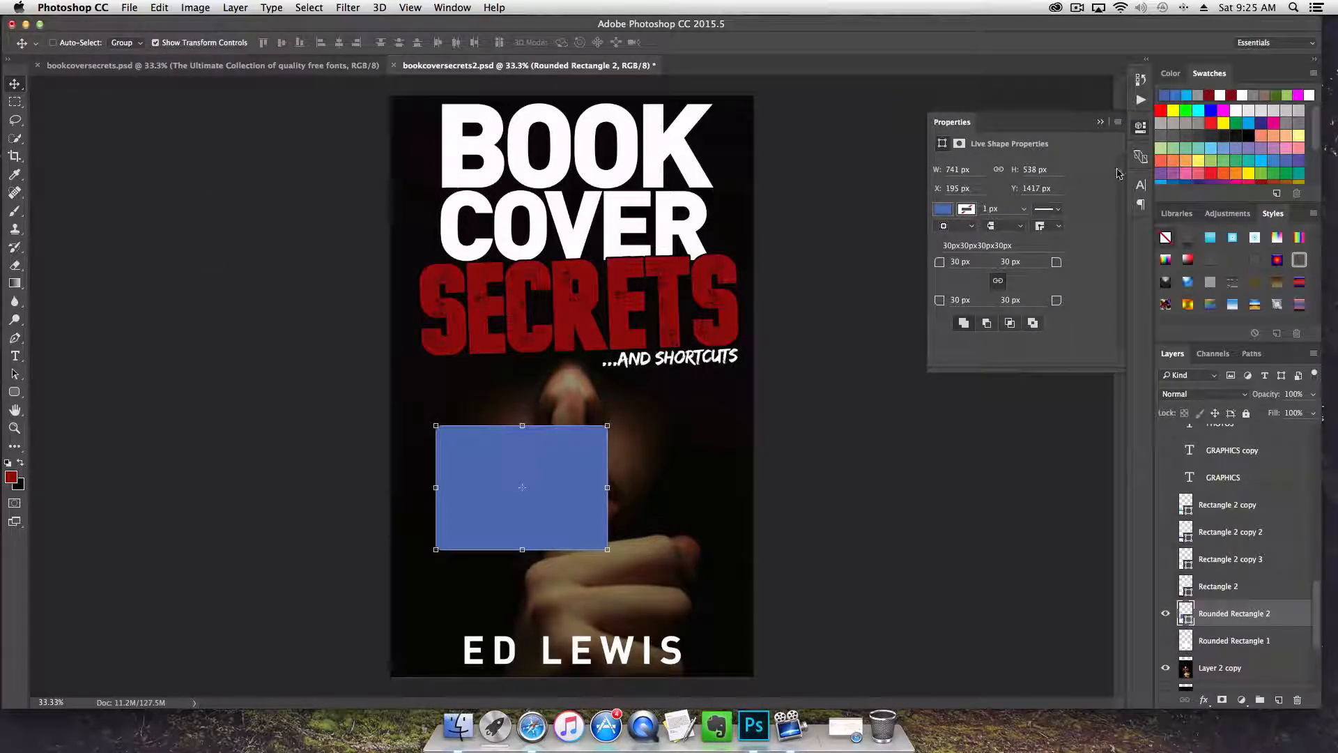
left_click(1100, 121)
left_click(1140, 127)
left_click(1100, 122)
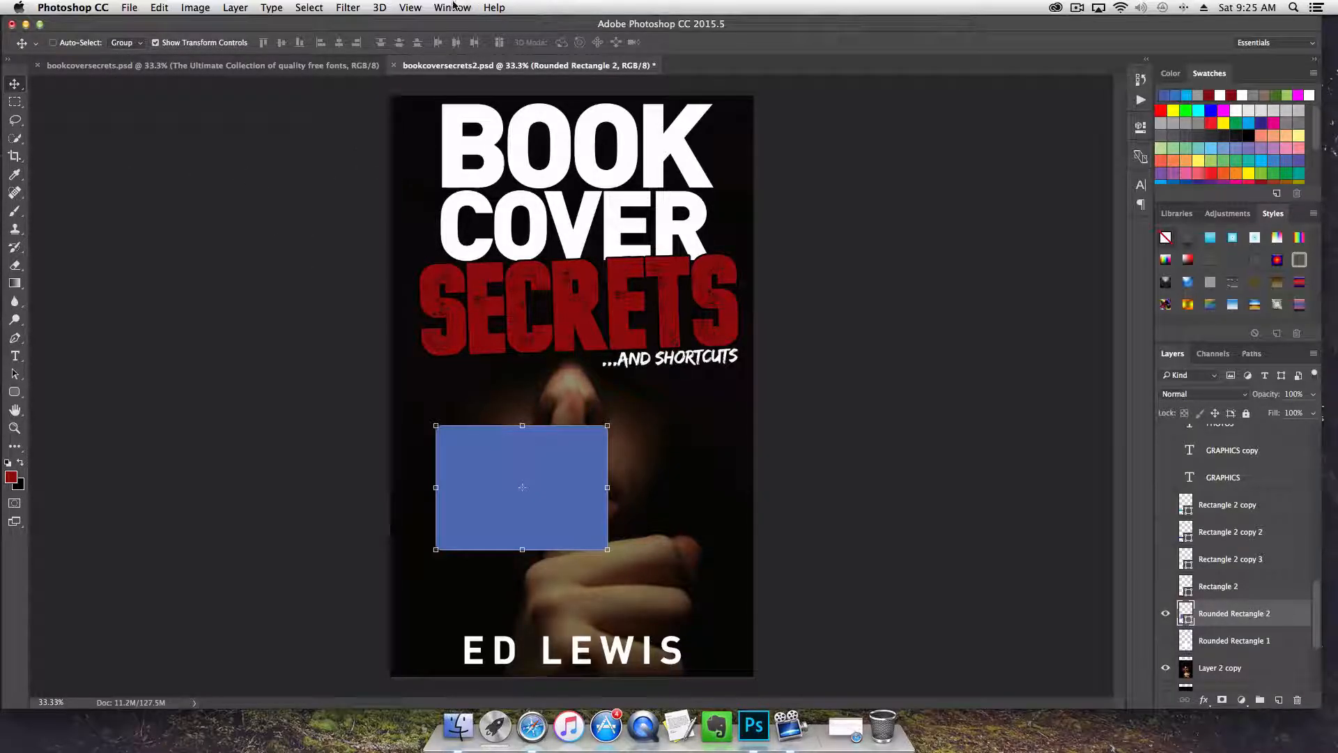
left_click(453, 7)
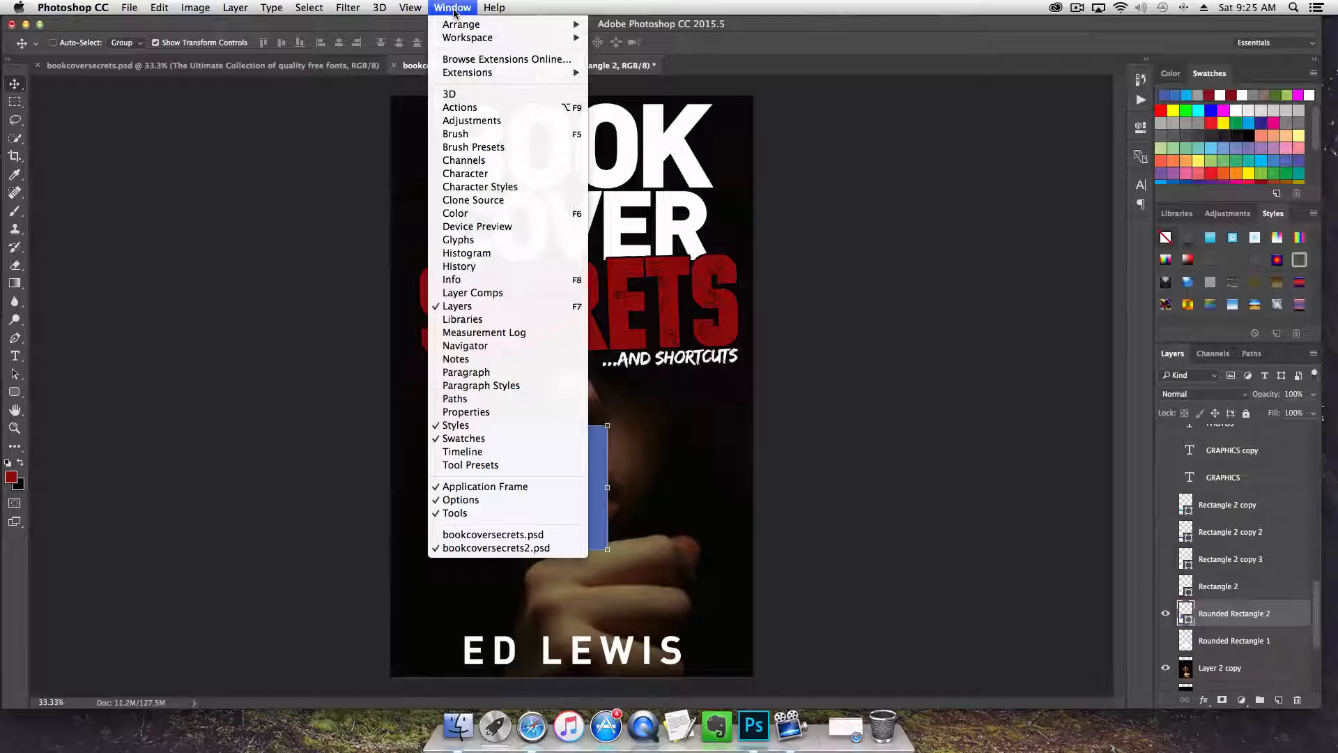
left_click(467, 412)
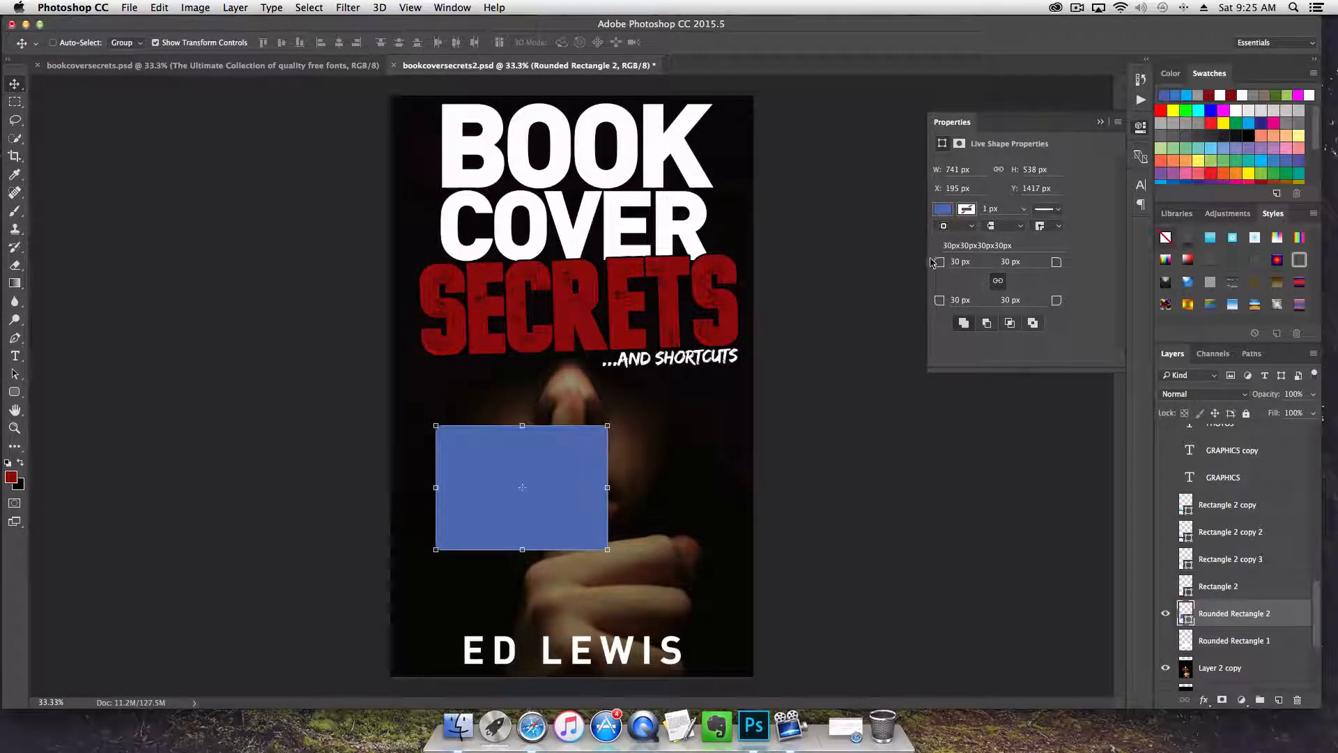
Try a light grey swatch and two brown swatches as the rectangle's fill in its shape properties
left_click(942, 210)
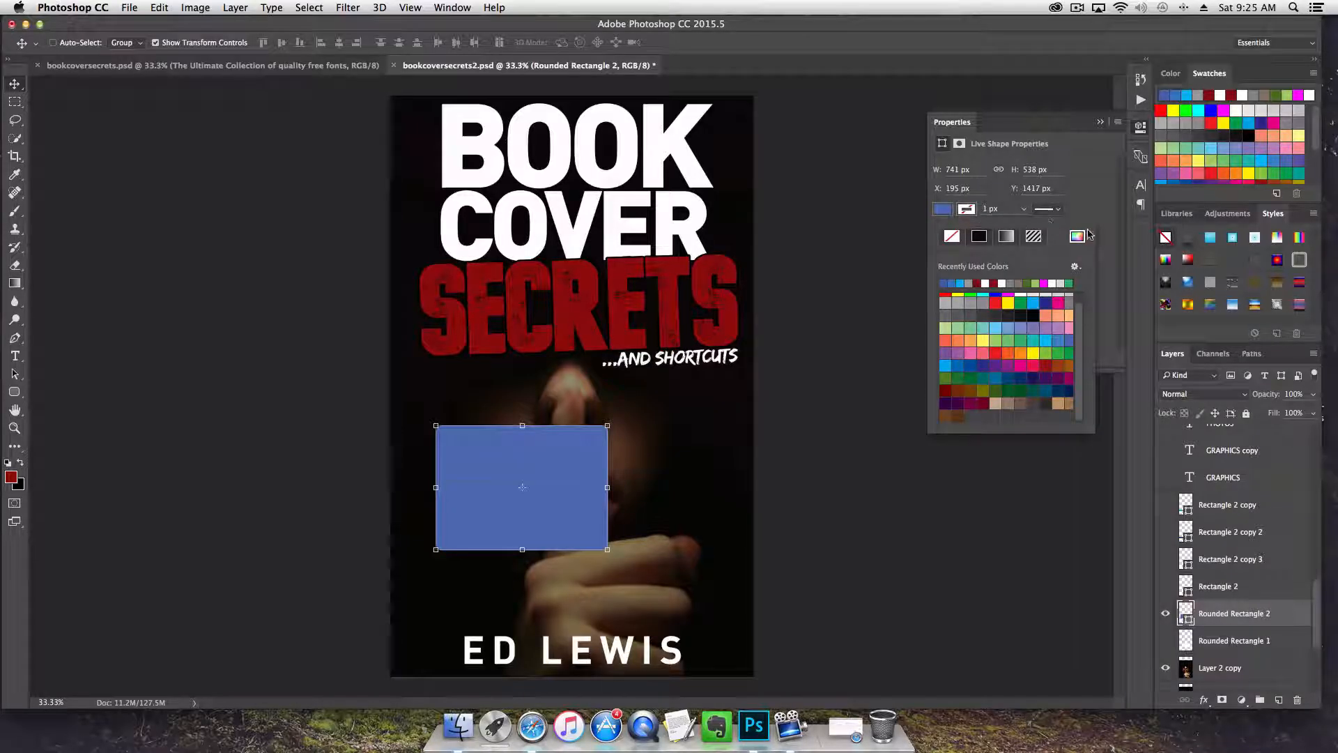
scroll(1042, 292, "up", 2)
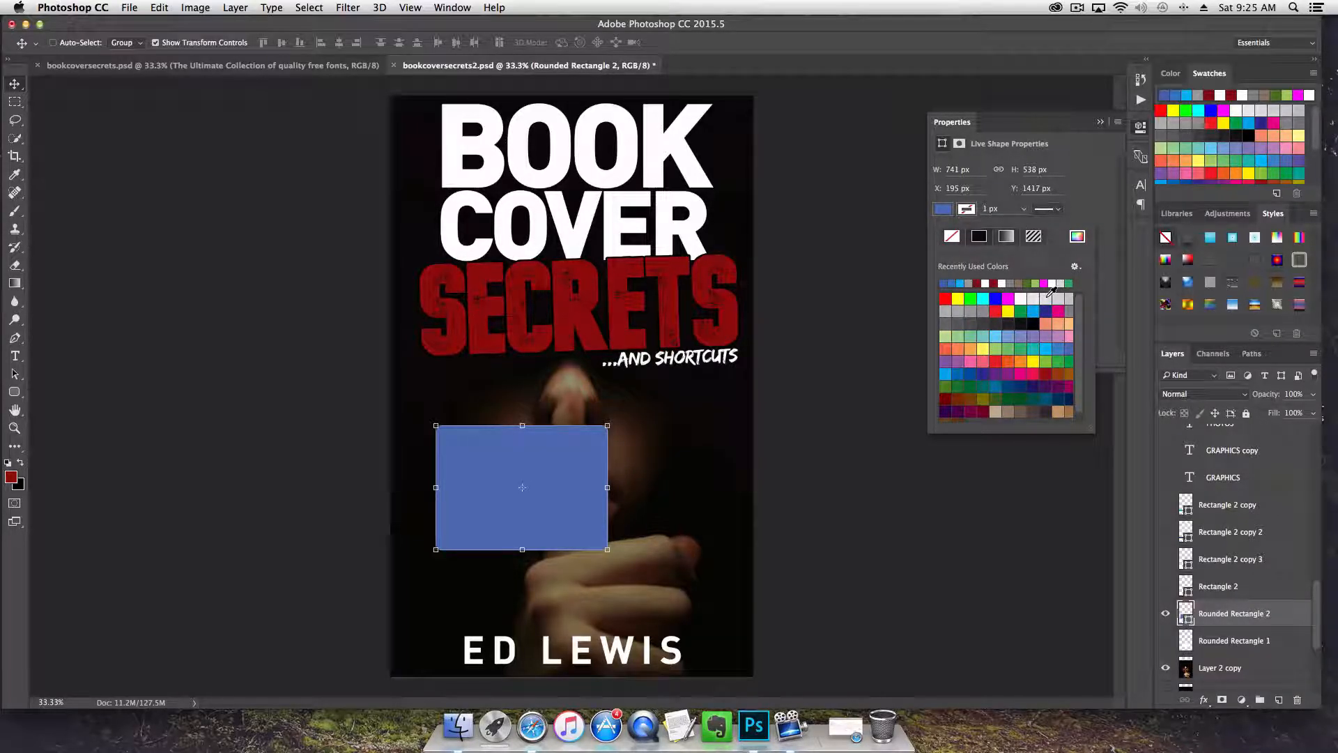
left_click(1047, 297)
left_click(954, 401)
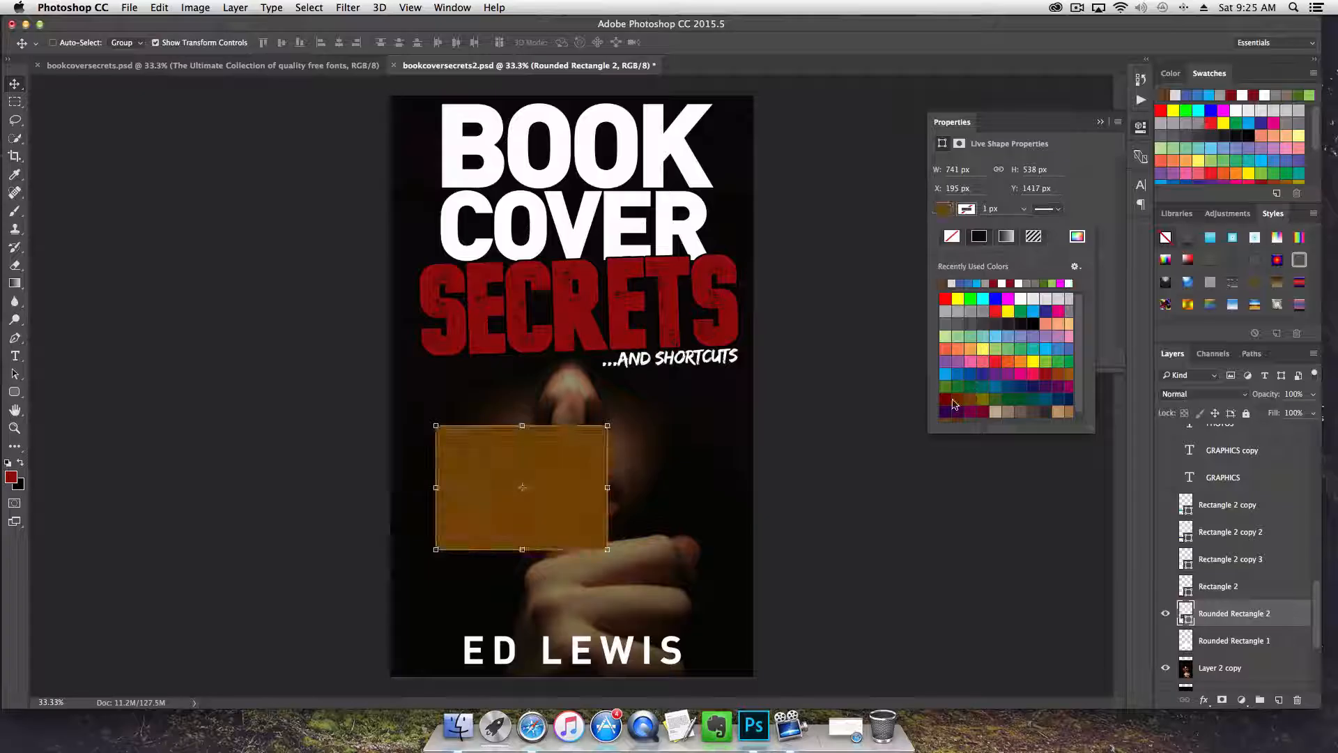
left_click(954, 402)
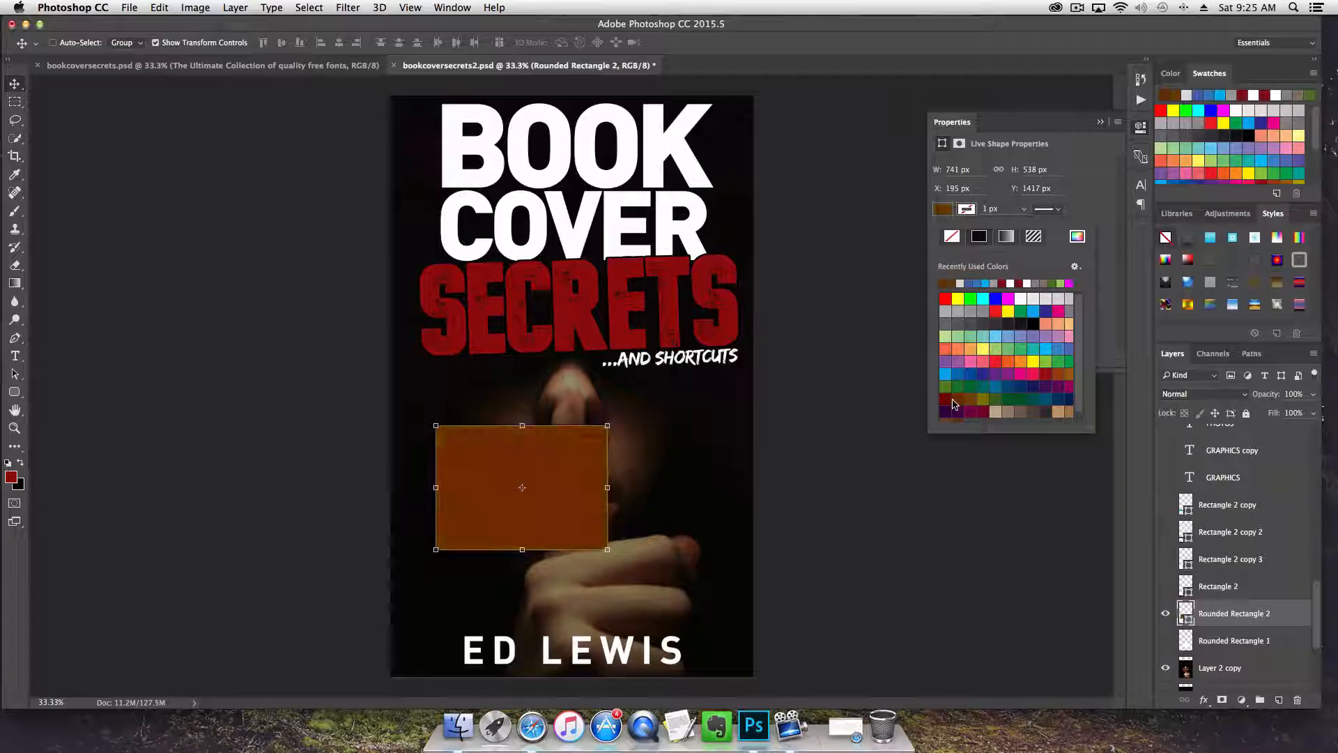
Set the rectangle's fill to the dark red 970707 sampled from the SECRETS title with the colour picker
left_click(1077, 236)
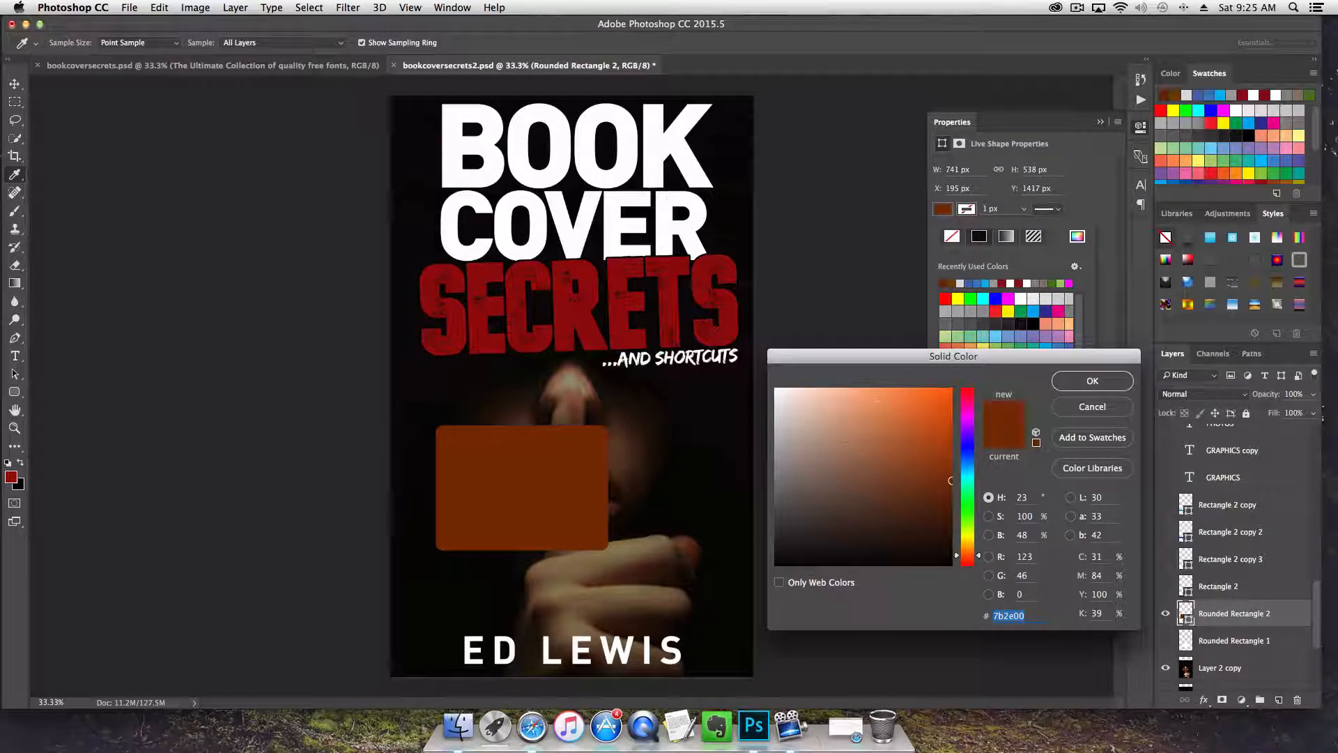
left_click_drag(844, 443, 797, 409)
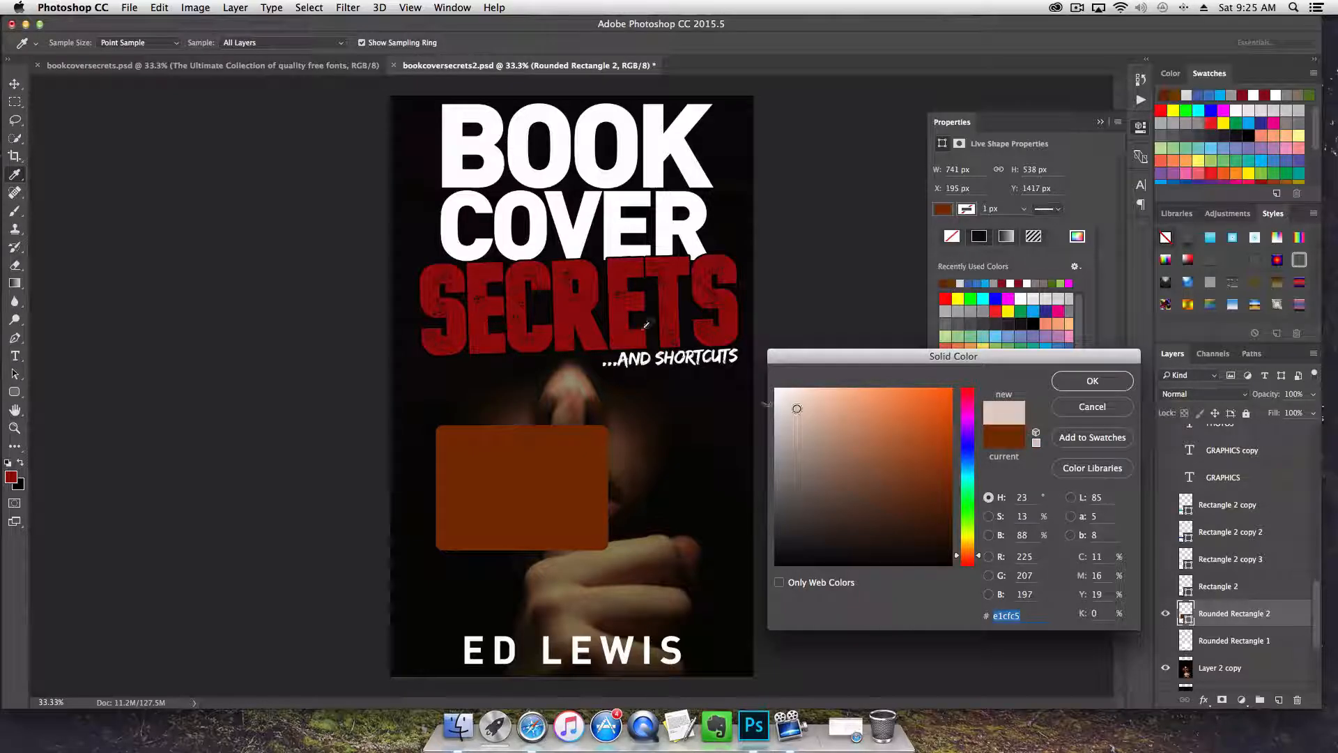
left_click(618, 281)
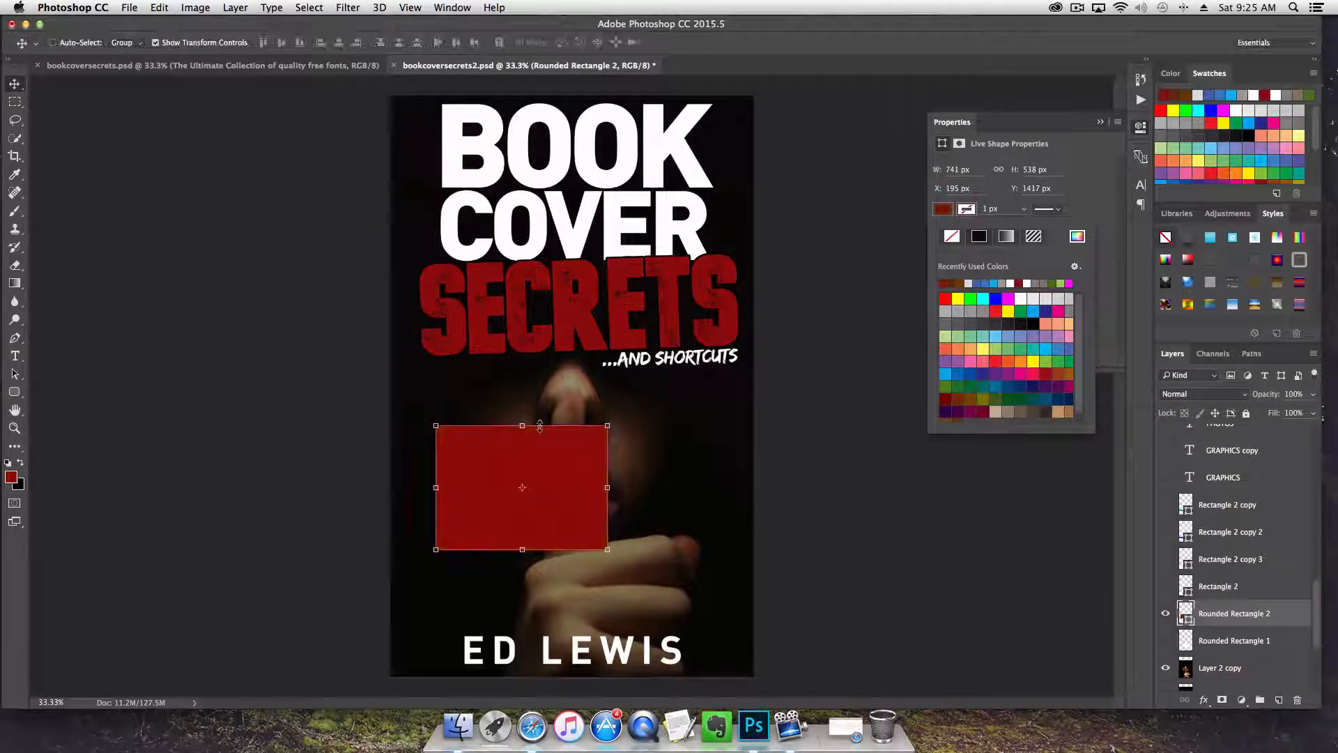
Set the rectangle's fill to the pale reddish grey b7adad in the colour picker
left_click(1077, 236)
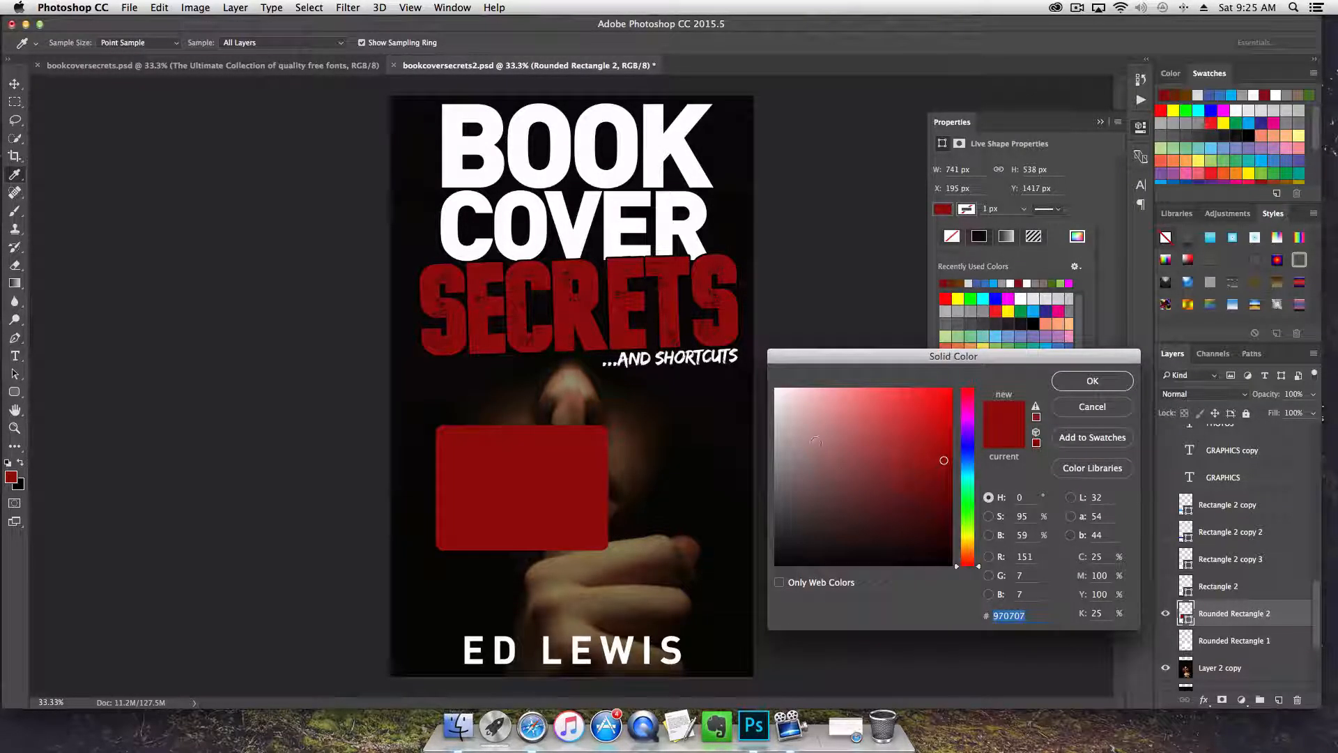
mouse_move(803, 425)
left_mouse_down()
mouse_move(792, 402)
mouse_move(784, 438)
left_mouse_up()
left_click(1092, 391)
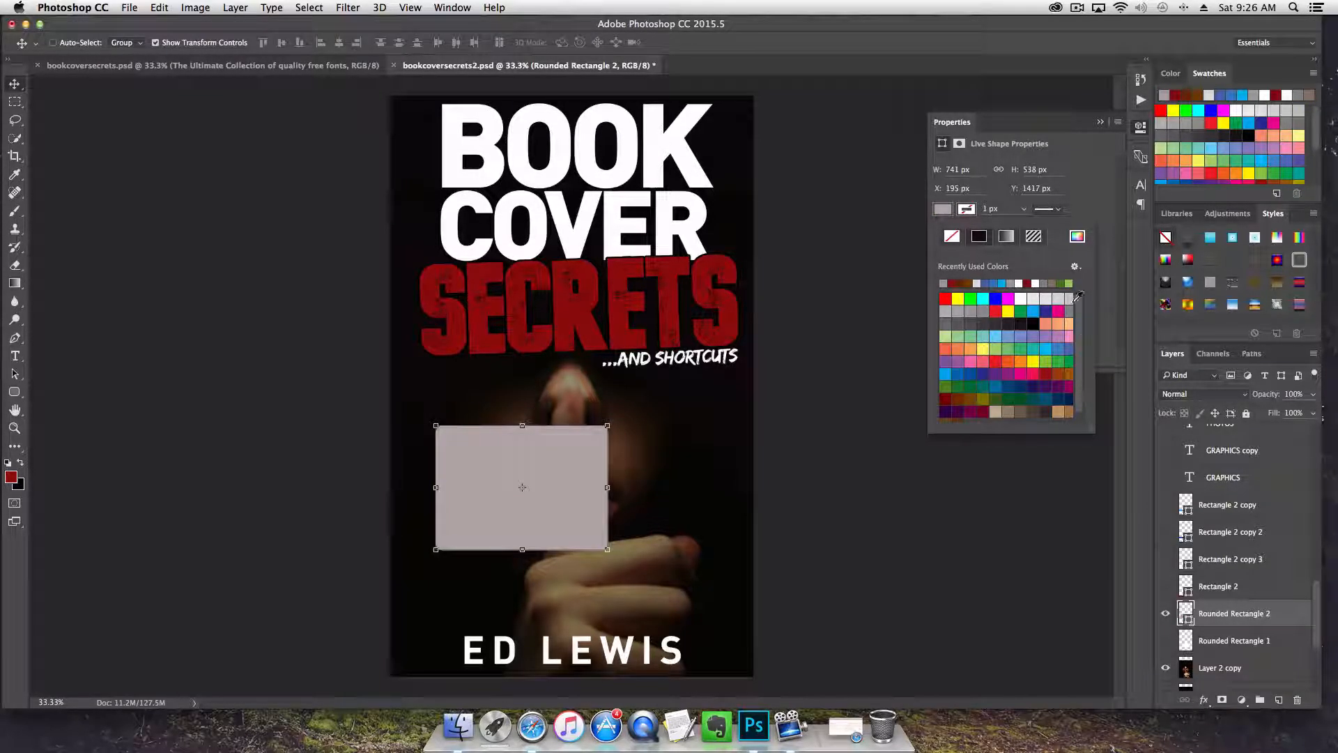
Set the rectangle's fill to dark grey with hex code 545456, then collapse the shape properties
left_click(1077, 236)
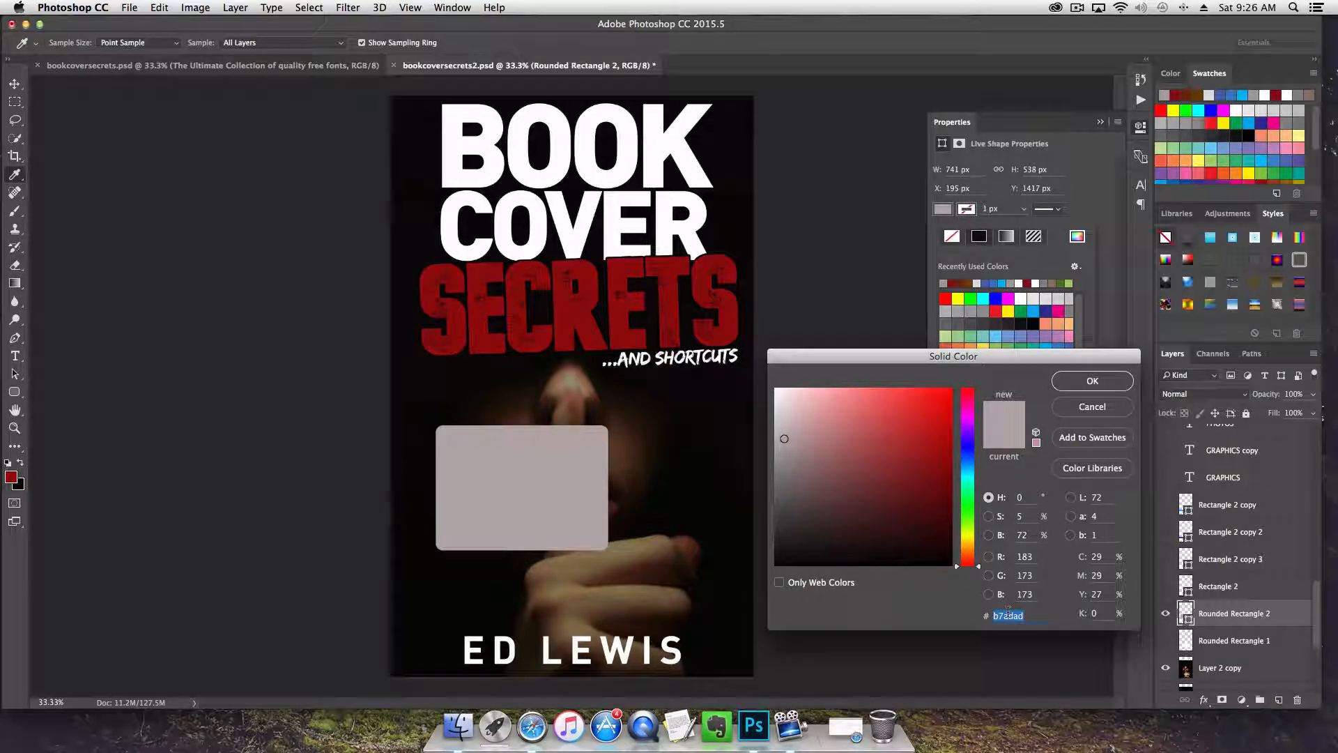
type("5454")
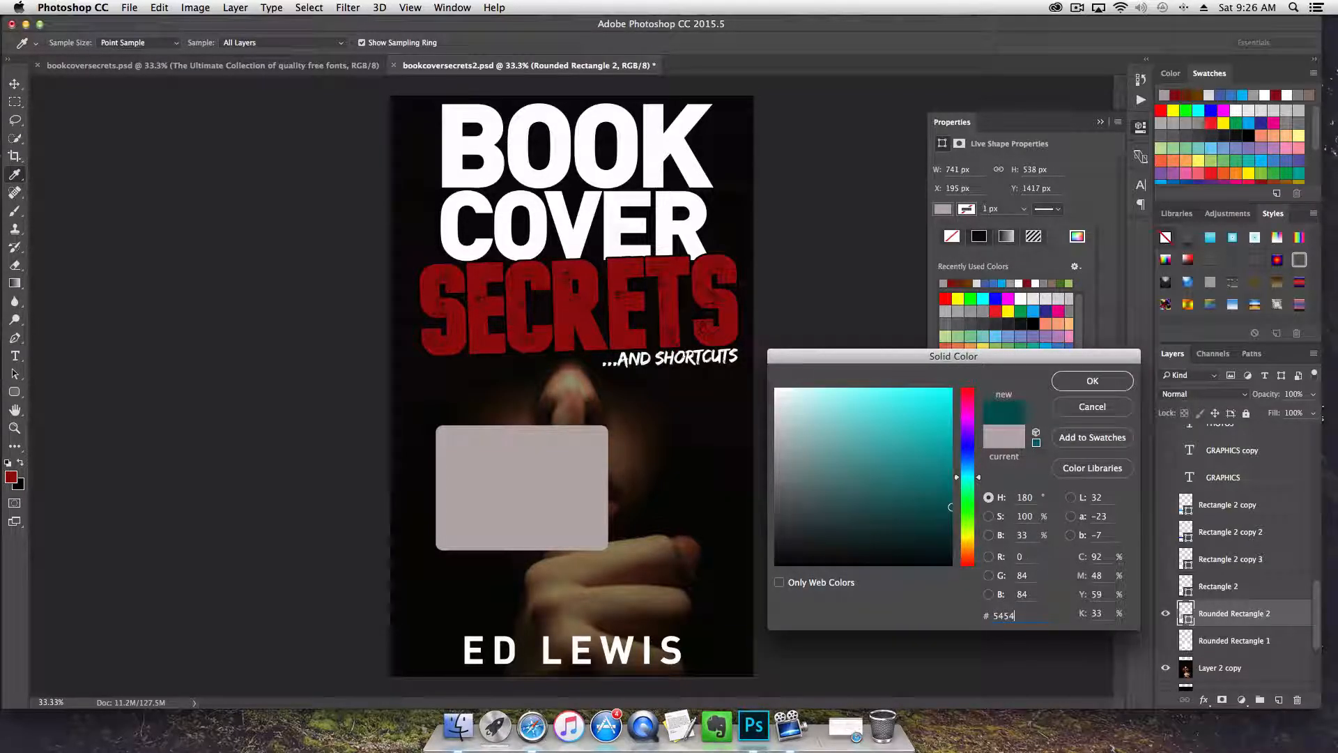
type("54")
key("Return")
key("v")
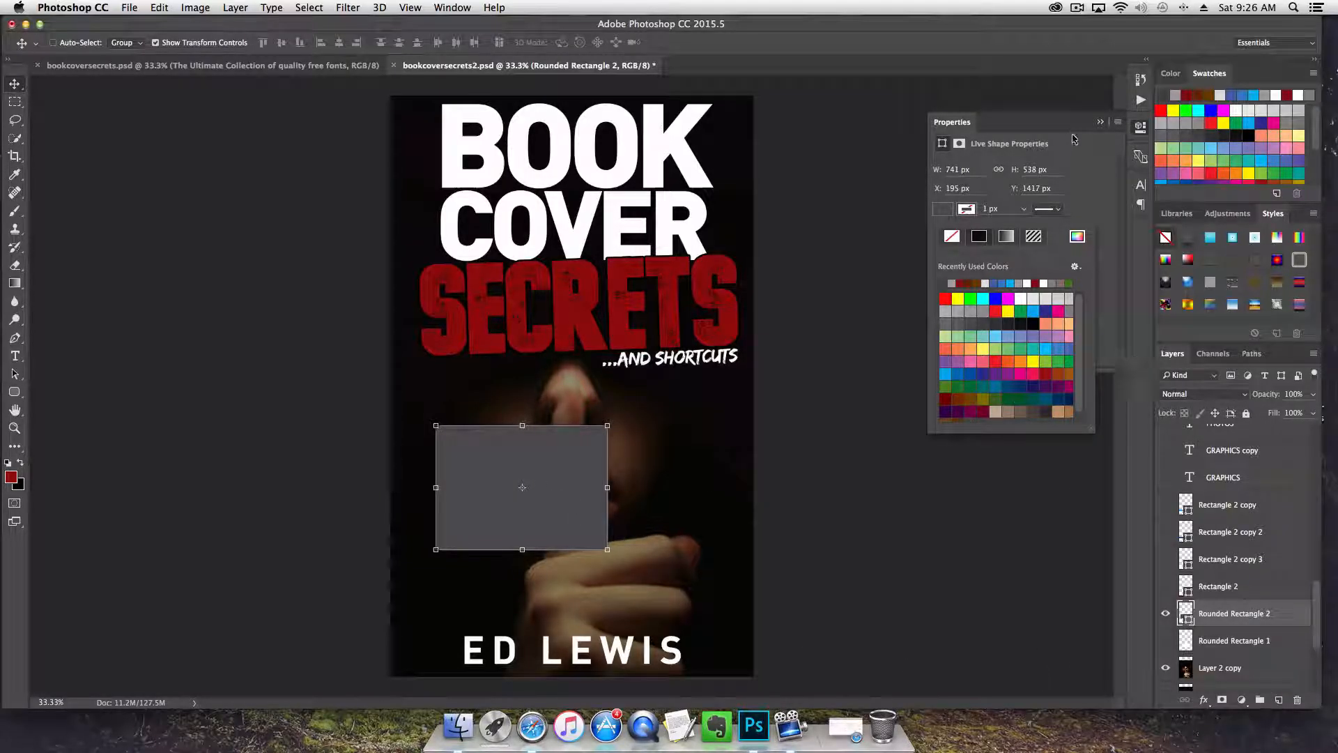
left_click(1100, 122)
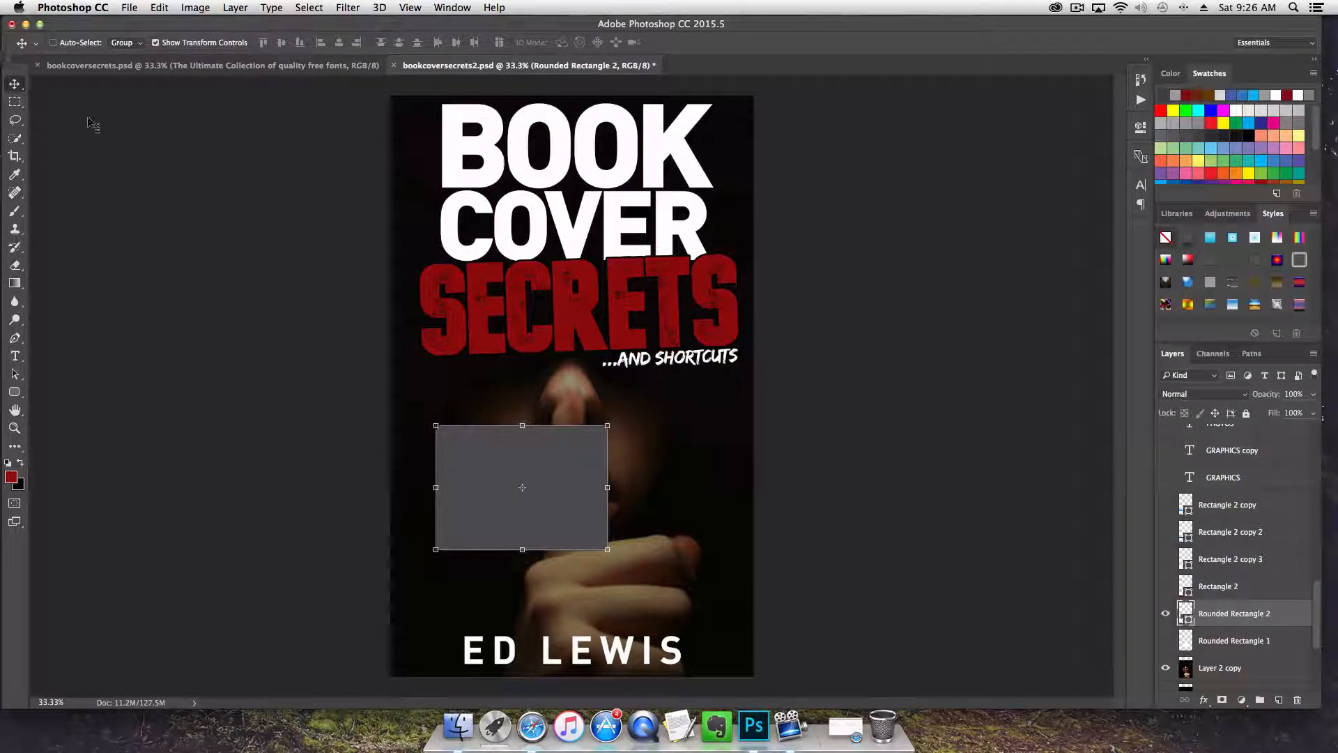
Preview the pale grey dbdbe4 as the rounded rectangle's fill in the colour picker, and cancel the change
double_click(1187, 618)
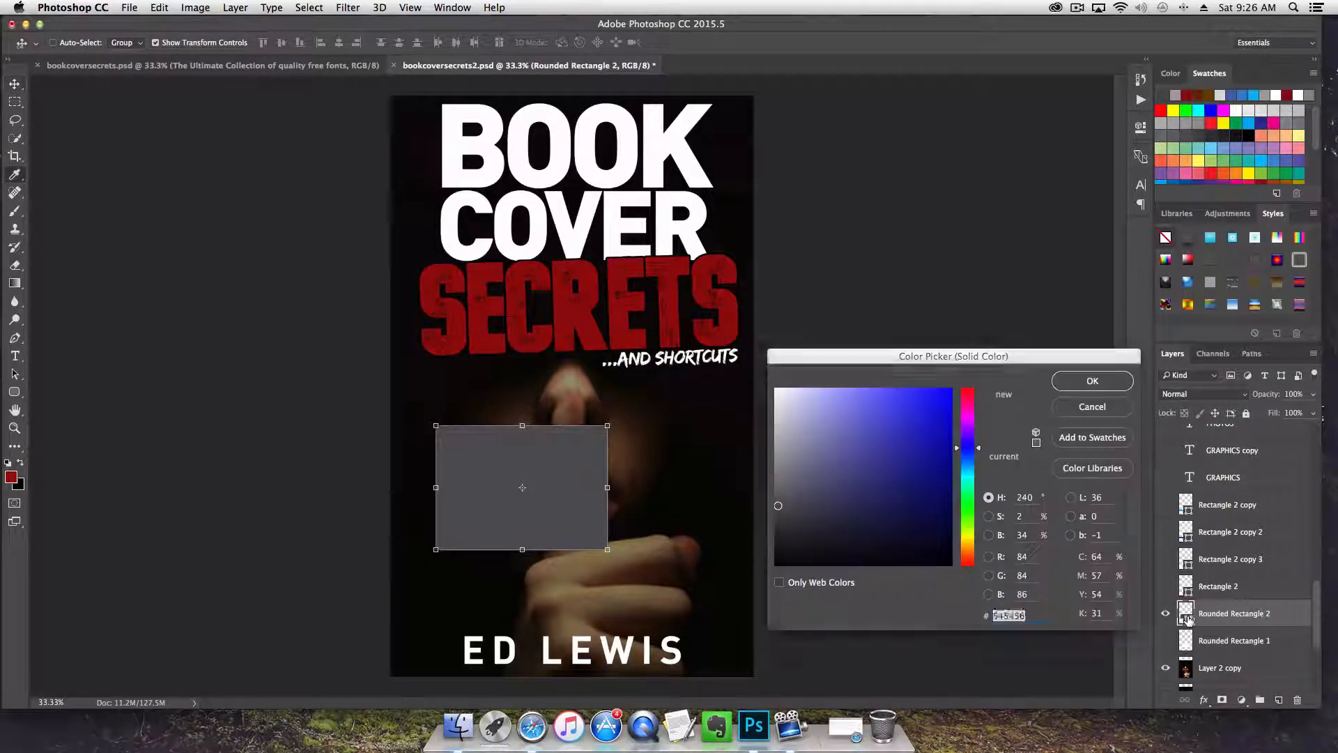
left_click_drag(825, 400, 781, 406)
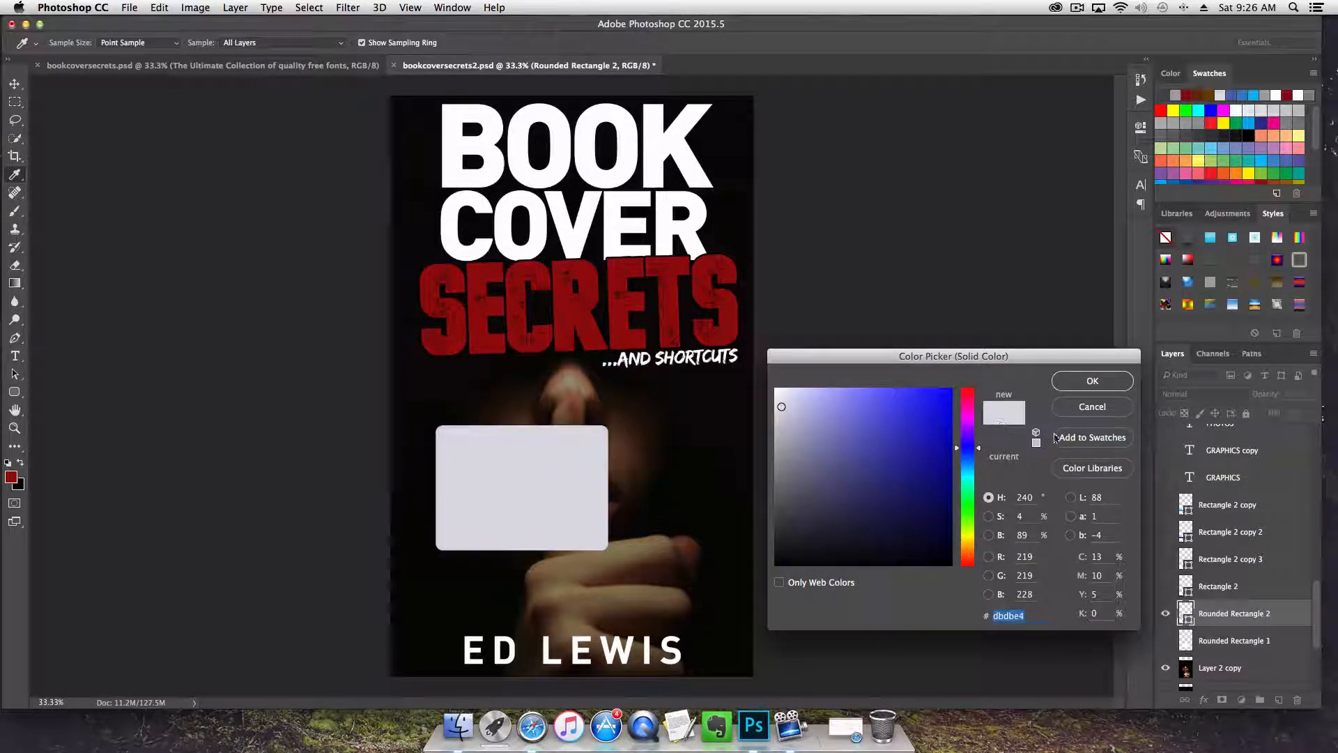
left_click(1091, 407)
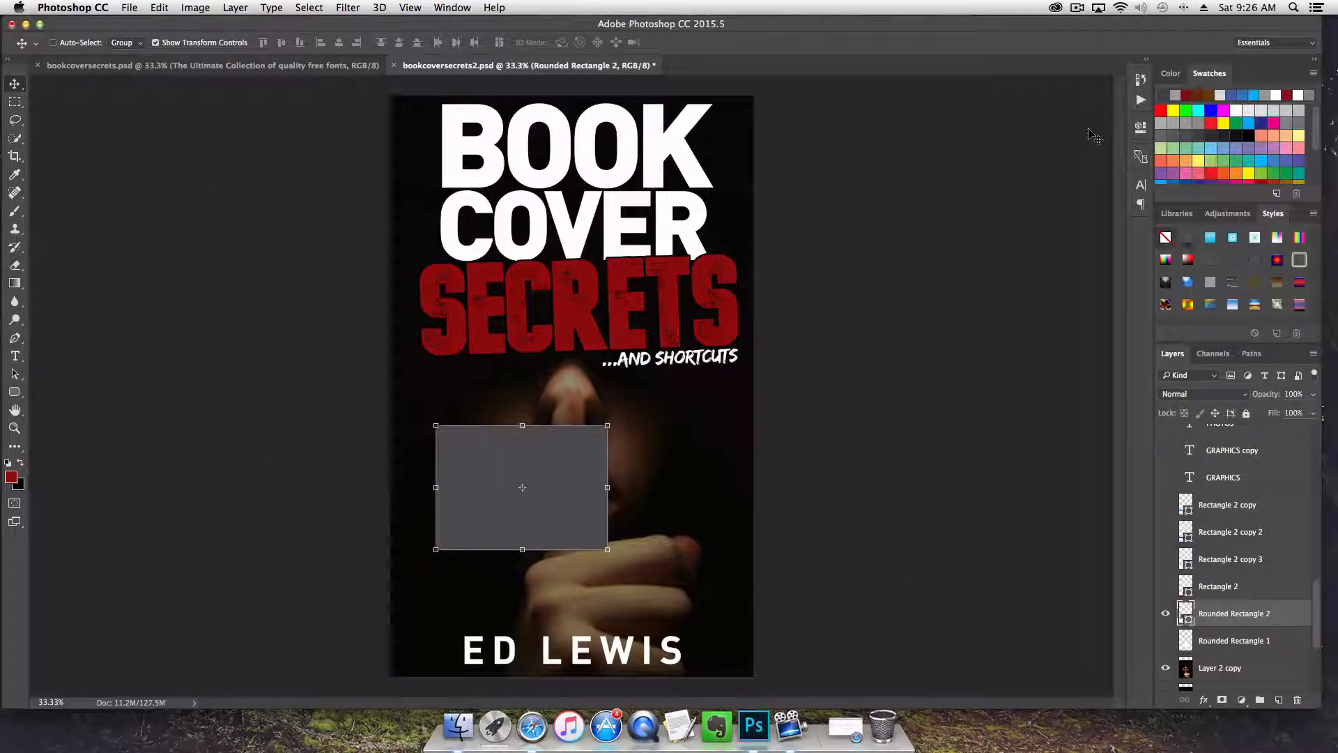
Set the rounded rectangle's fill to the white swatch in its shape properties, and collapse the properties
left_click(1139, 132)
left_click(944, 209)
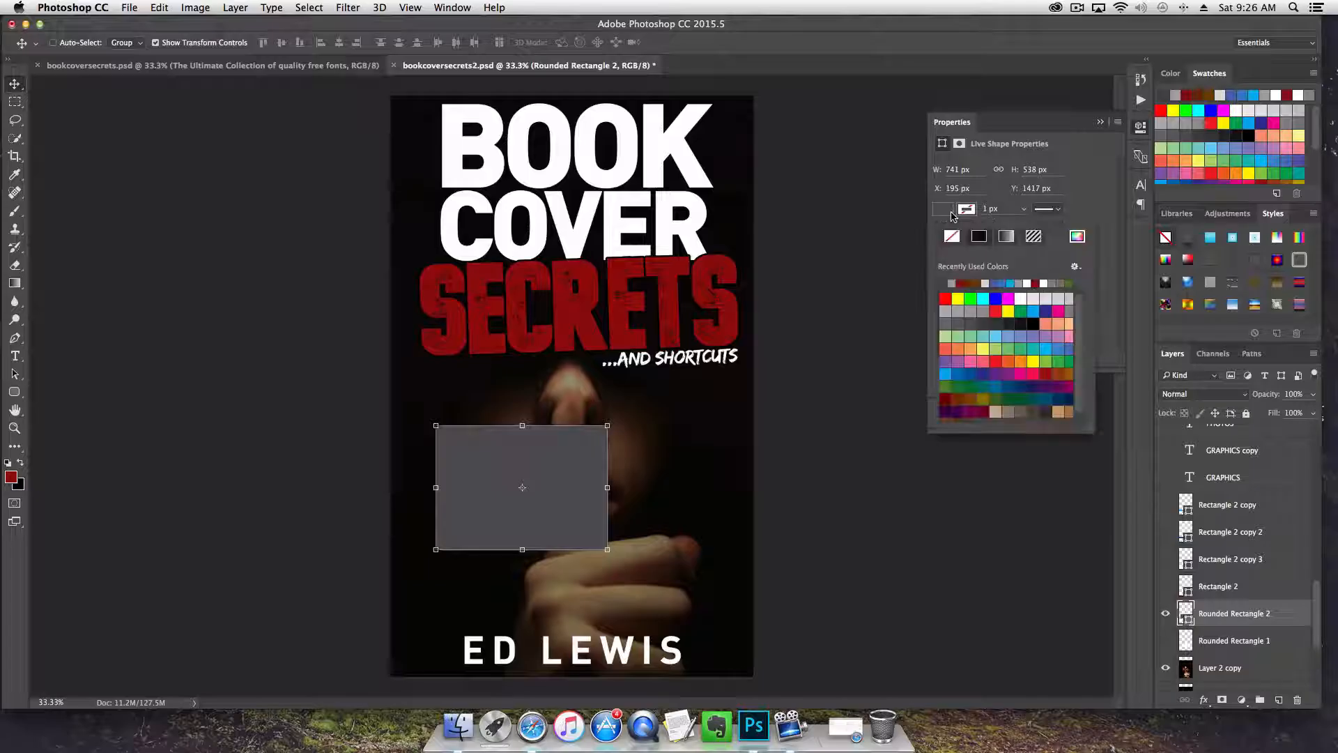
left_click(1021, 299)
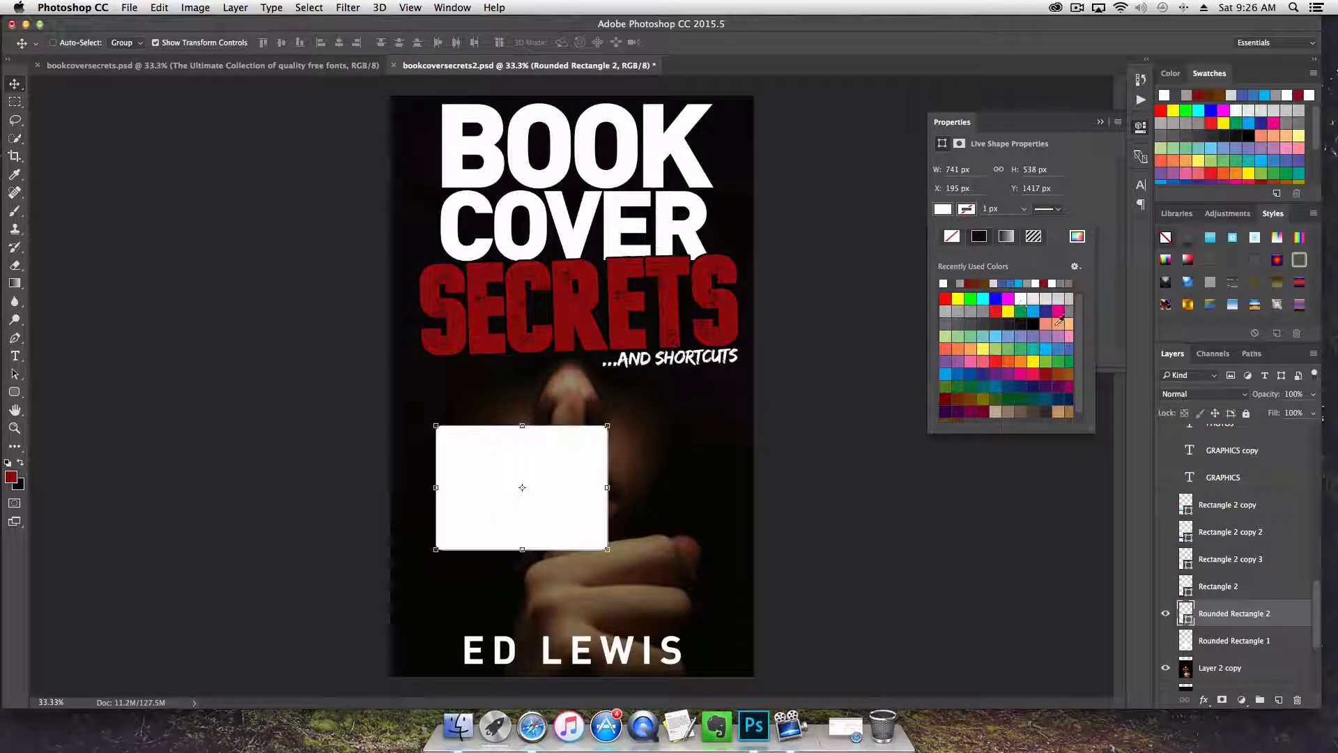
left_click(1100, 122)
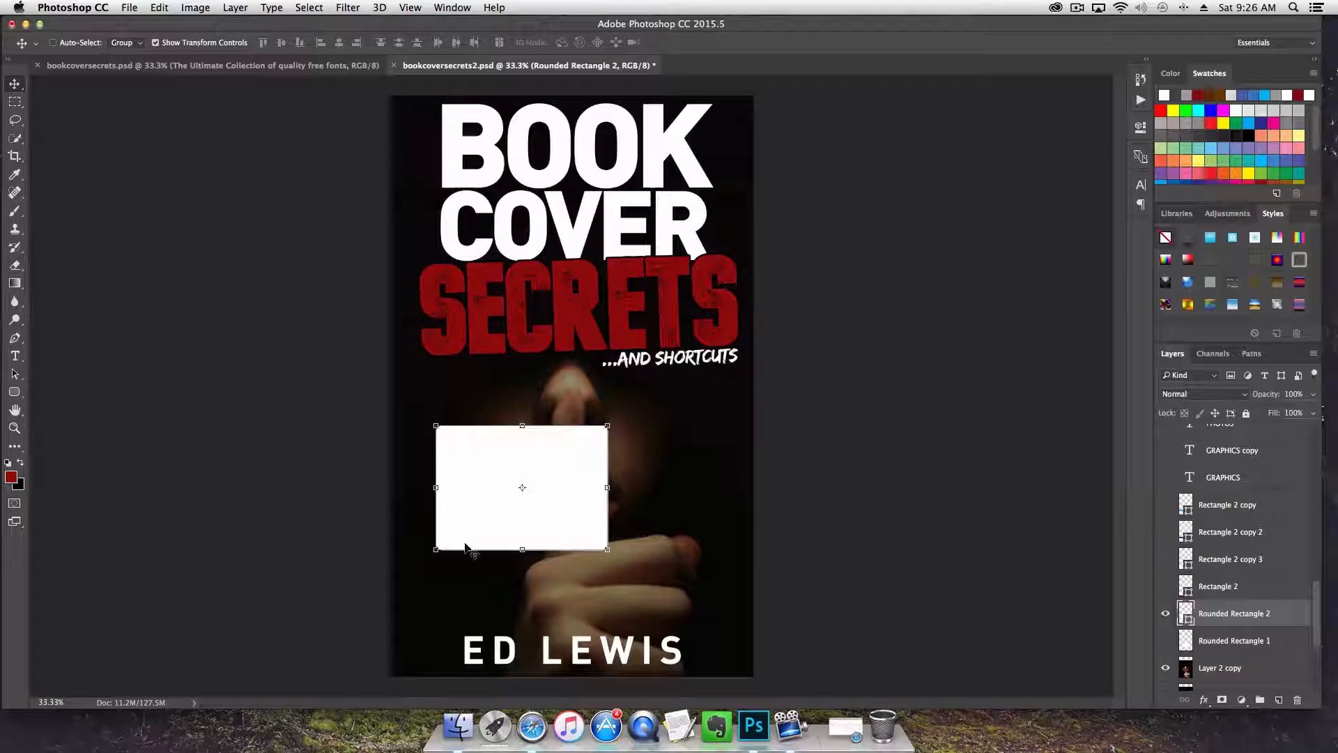
Enlarge the white rectangle from its lower-right corner to about 1302 × 823 px
left_click(14, 410)
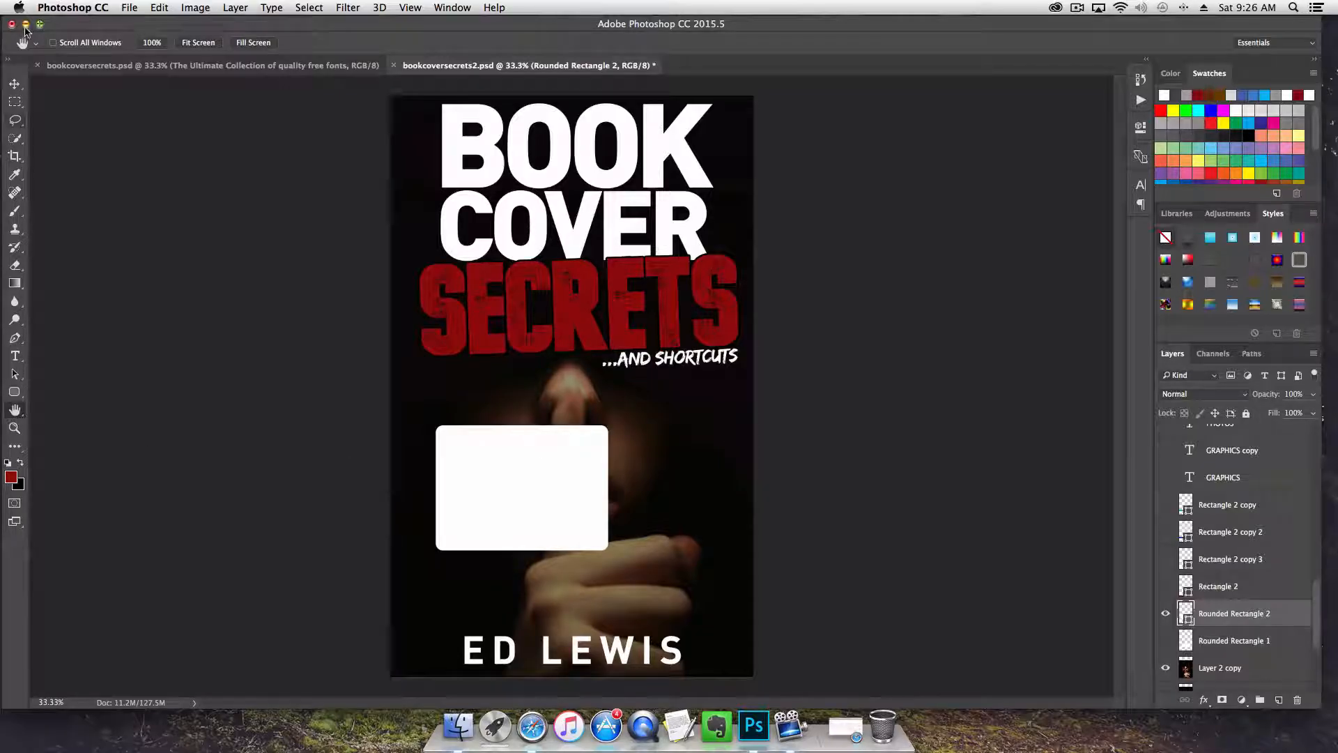
left_click(14, 85)
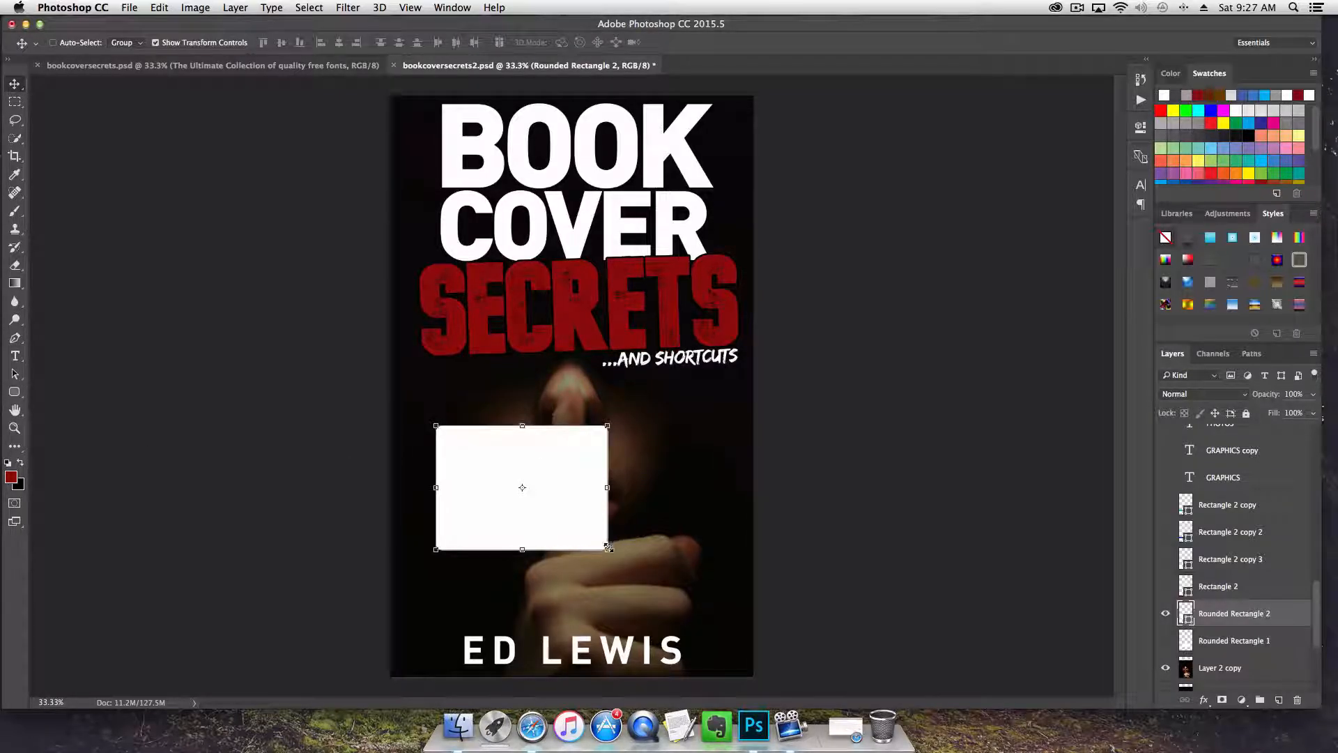
left_click_drag(608, 548, 738, 615)
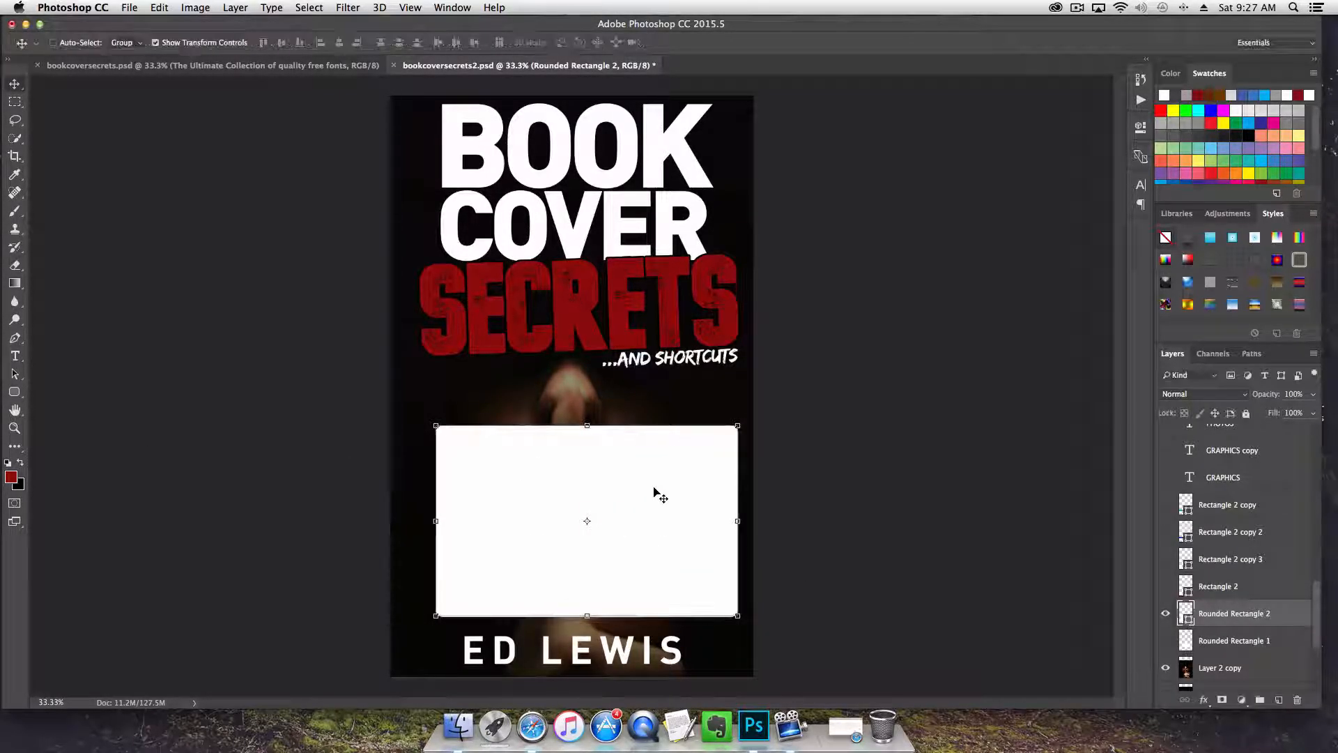
Lower the rectangle layer's opacity to 66% and move the rectangle up to just below the ...AND SHORTCUTS subtitle
left_click(1313, 413)
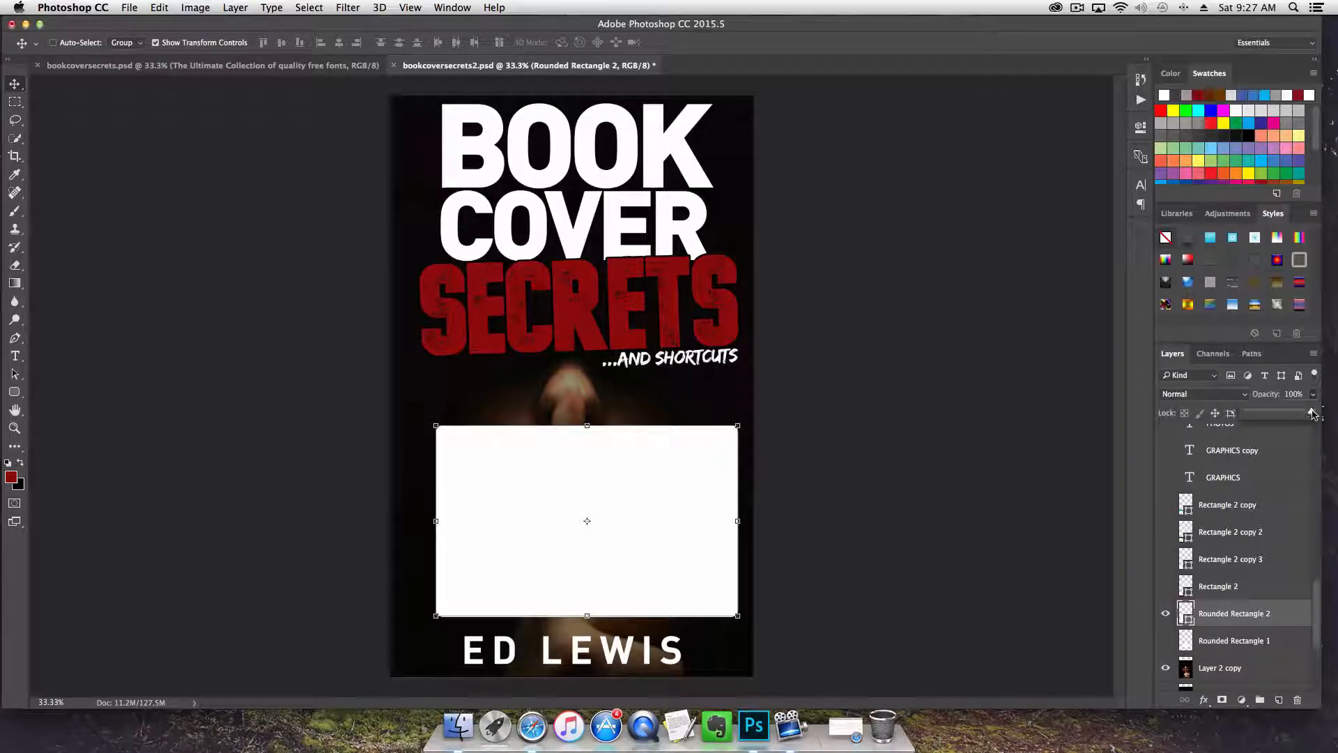
left_click_drag(1313, 413, 1290, 412)
left_click_drag(669, 505, 656, 447)
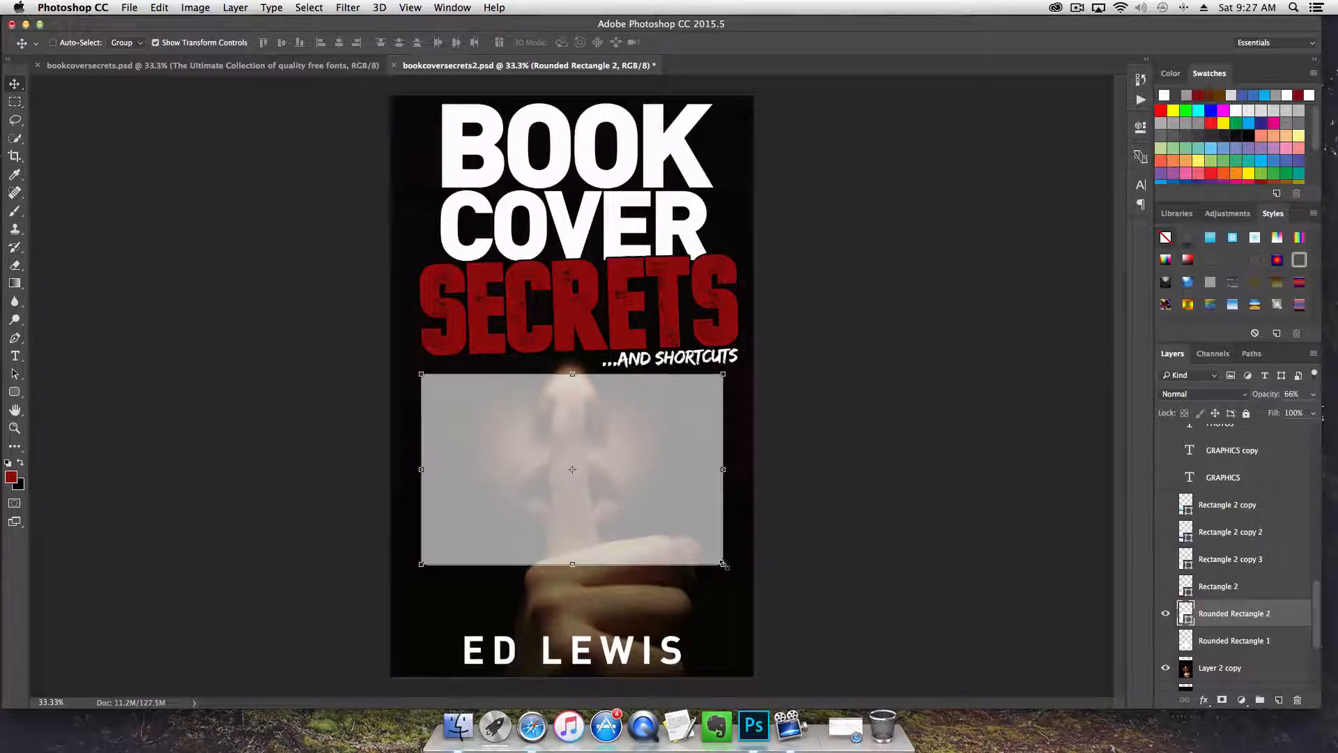
Try stretching the rectangle to 103.46% width and 144.84% height at 100% opacity, and discard the transform
left_click_drag(724, 564, 736, 651)
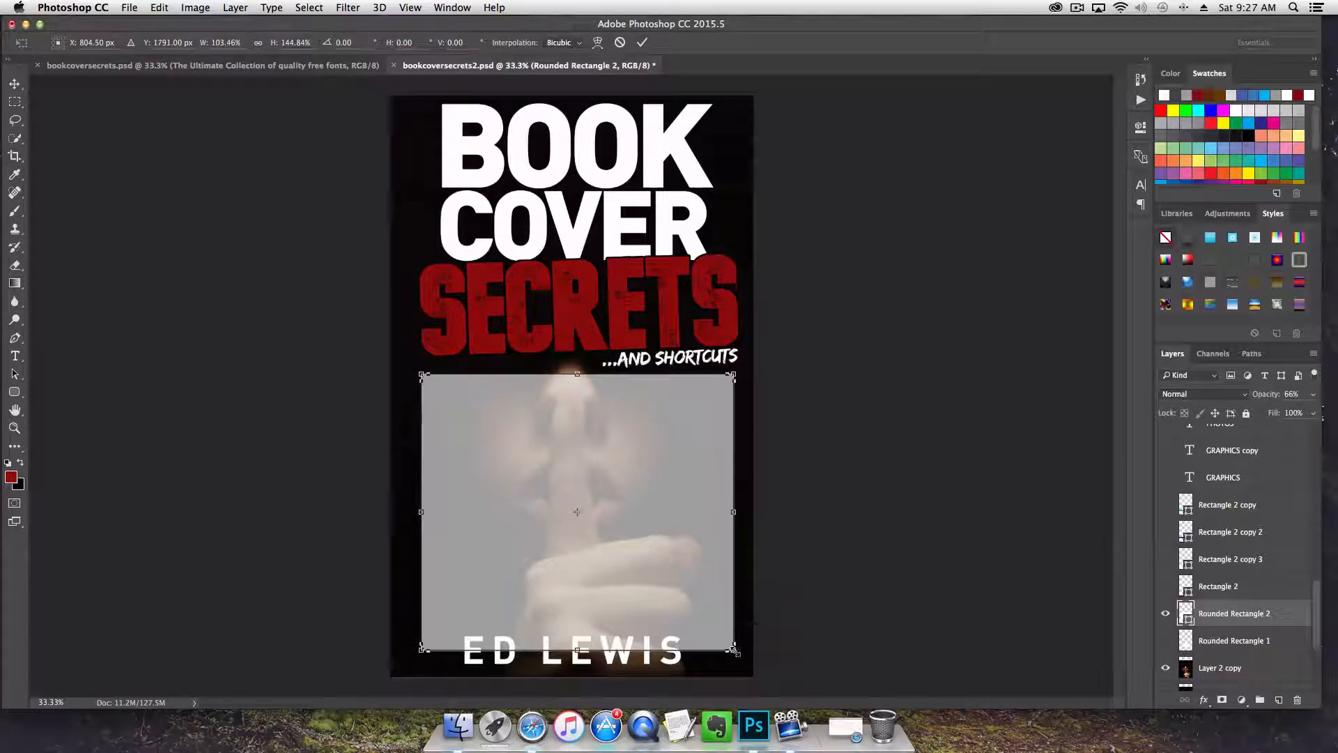
mouse_move(627, 478)
left_mouse_down()
mouse_move(632, 257)
mouse_move(636, 453)
left_mouse_up()
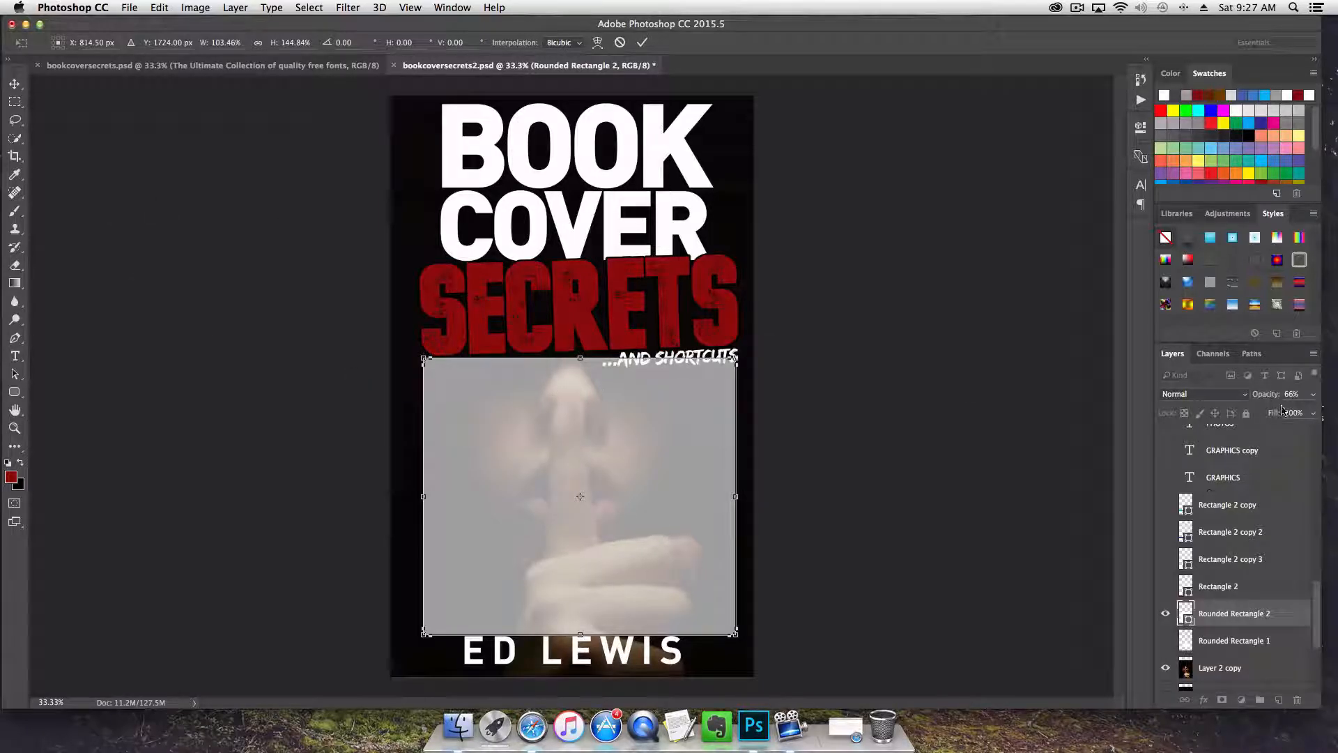
left_click(1313, 412)
mouse_move(1313, 429)
left_mouse_down()
mouse_move(1279, 432)
mouse_move(1323, 432)
mouse_move(1295, 410)
mouse_move(1333, 417)
left_mouse_up()
left_click(1313, 395)
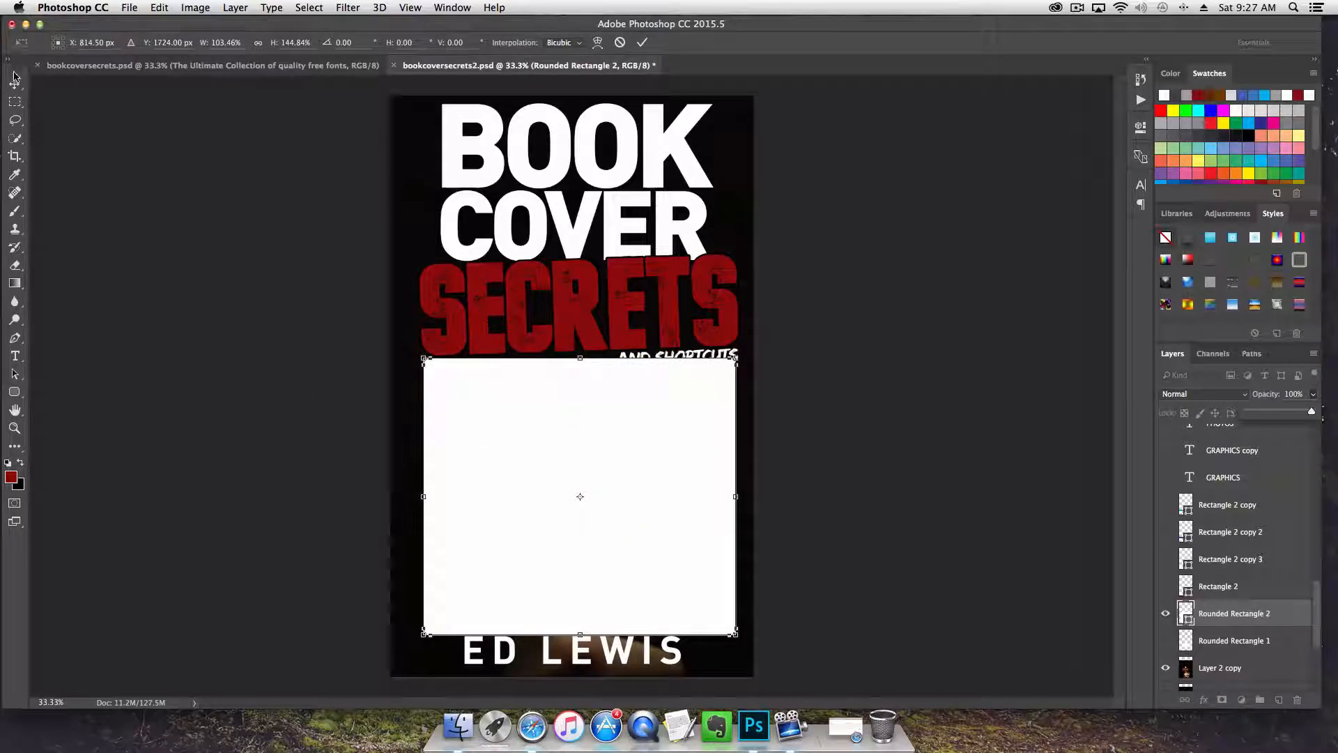
left_click(14, 83)
left_click(719, 247)
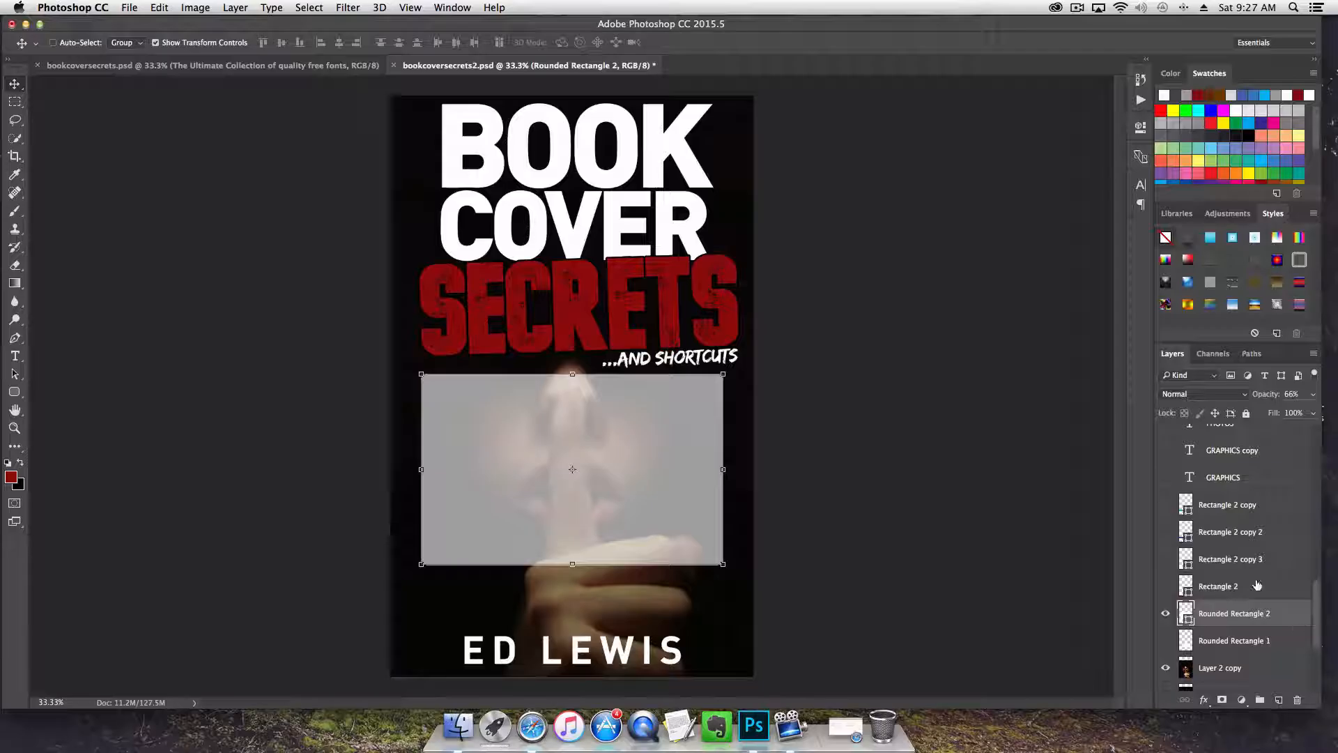
Set the rectangle layer's opacity to 100%
left_click(1312, 395)
left_click_drag(1288, 411, 1323, 417)
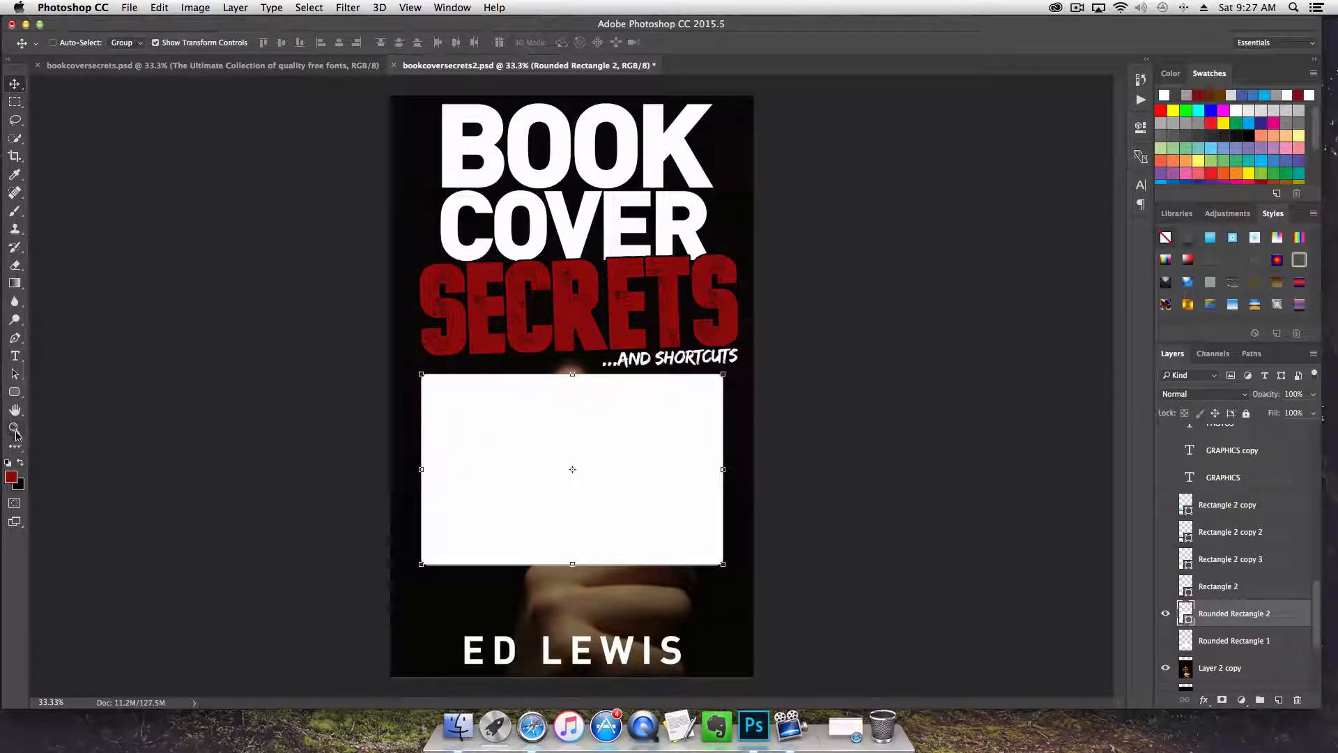
Draw the concave-sided banner custom shape, about 969 × 549 px, inside the white rectangle
left_click(14, 391)
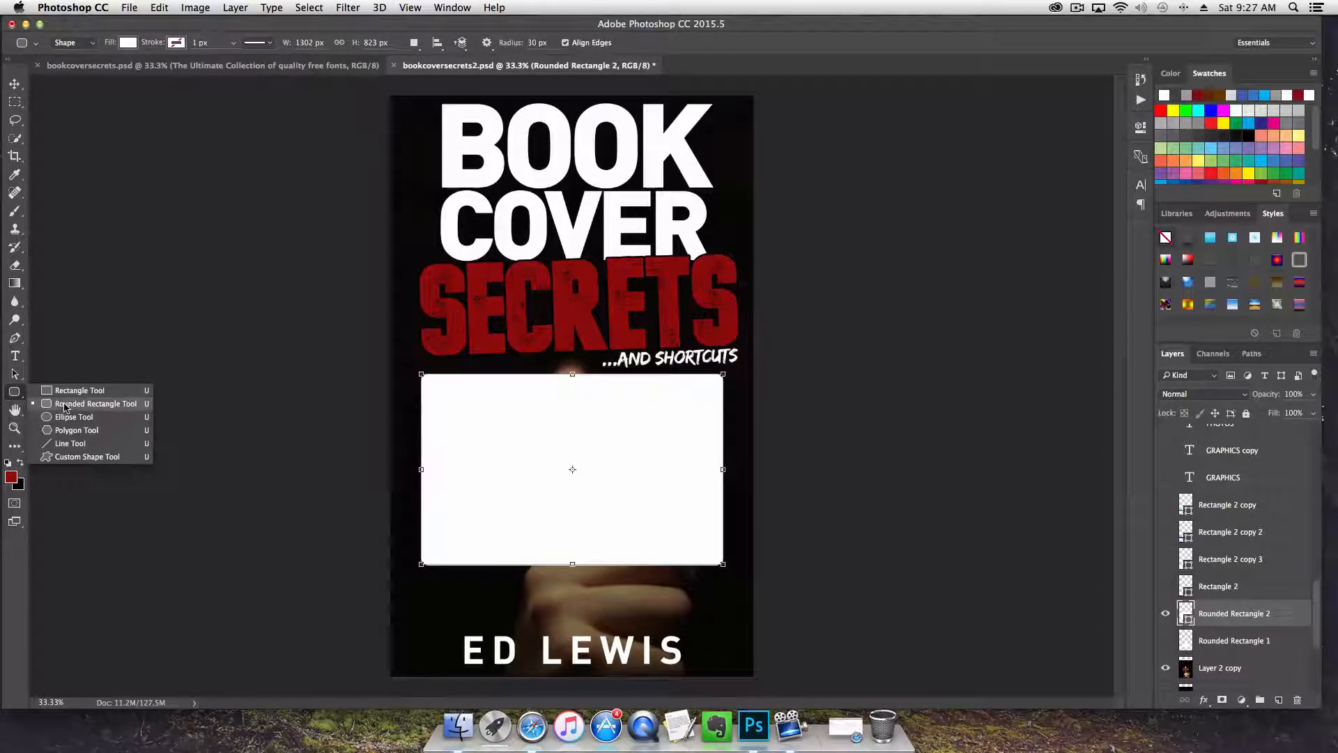
left_click(69, 457)
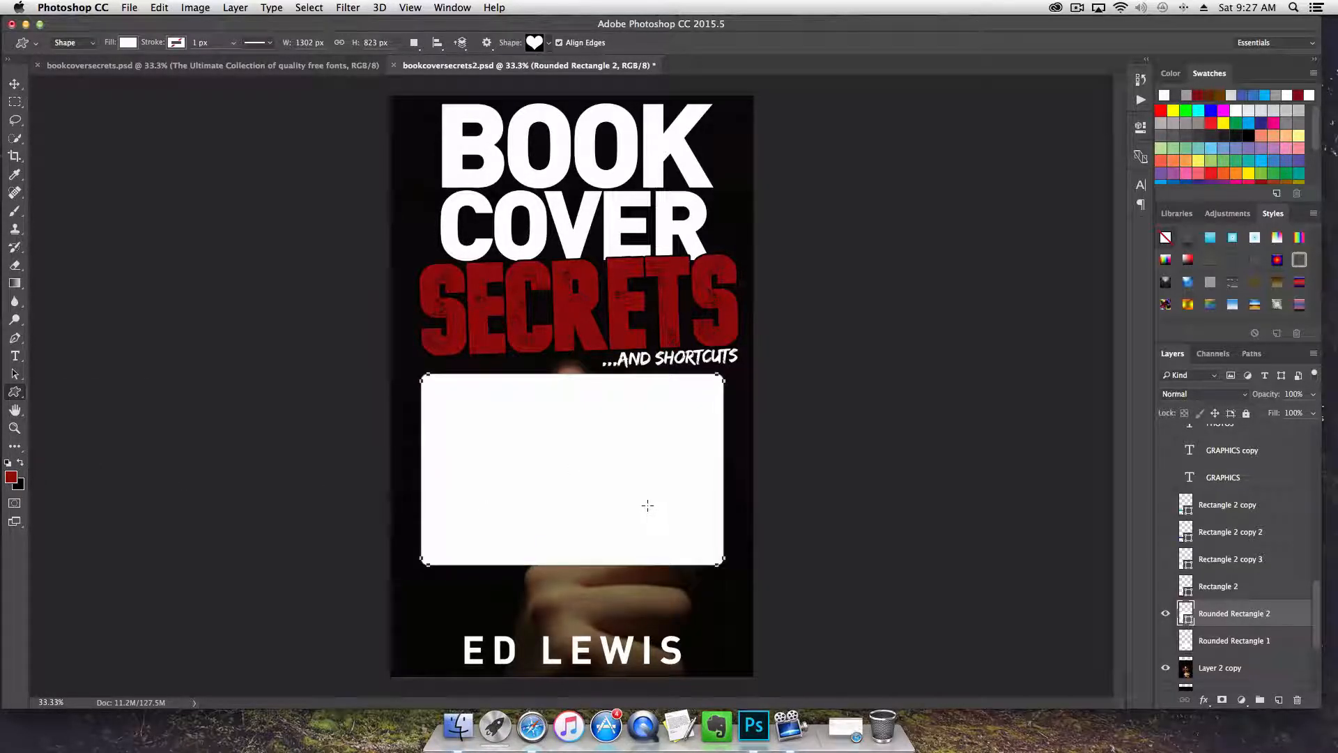
left_click(548, 44)
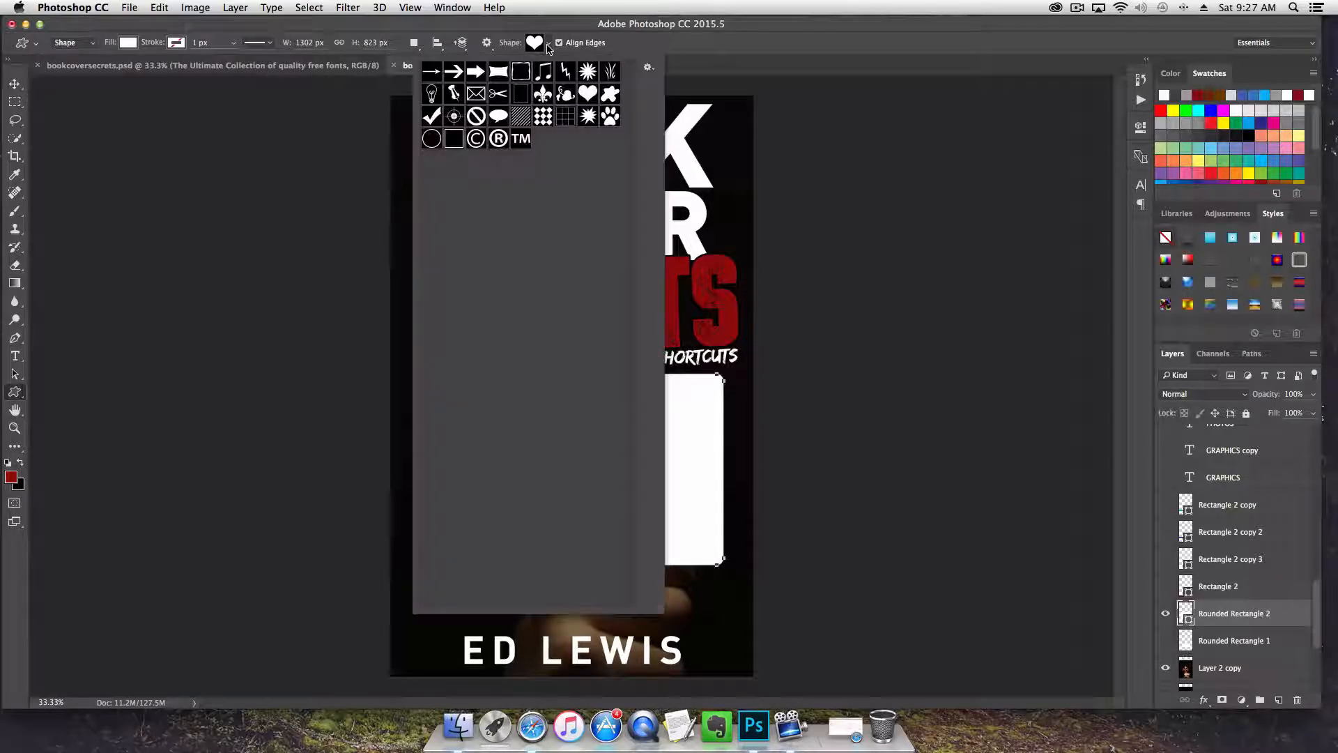
left_click(498, 77)
left_click(778, 25)
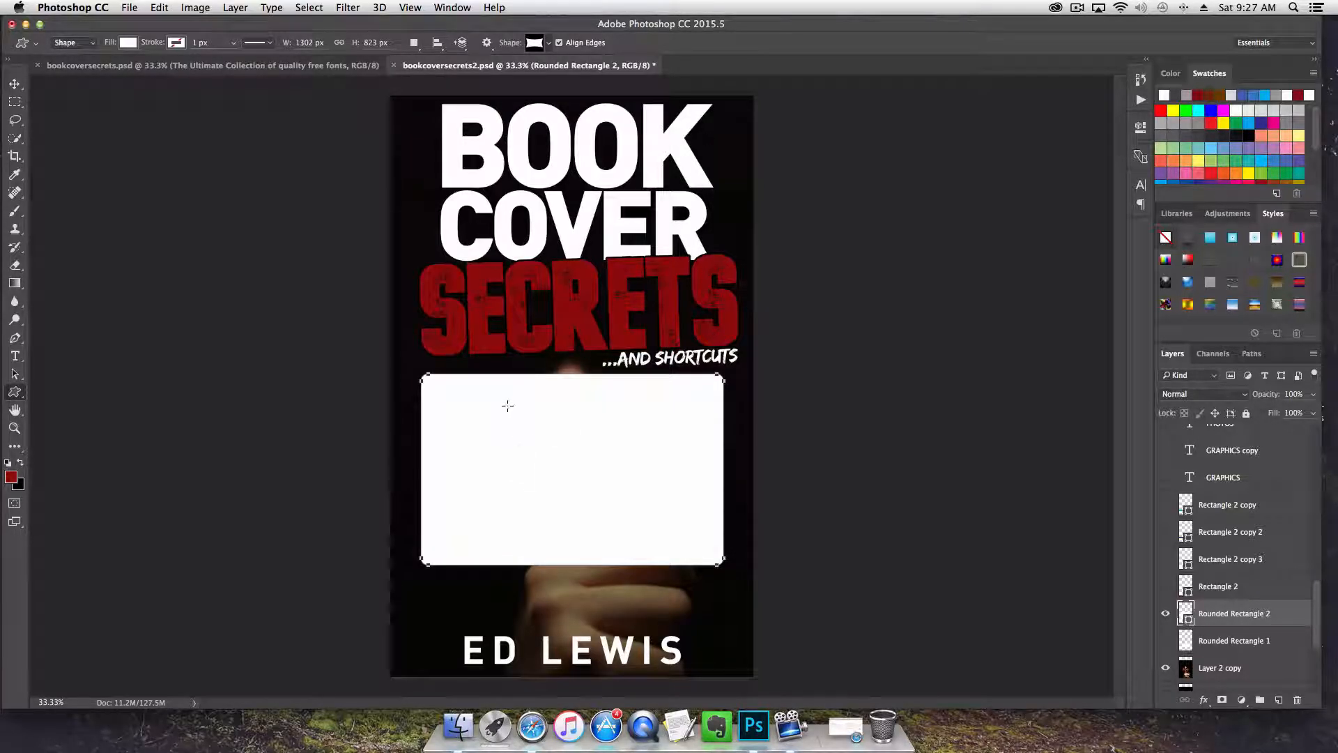
left_click_drag(455, 403, 680, 531)
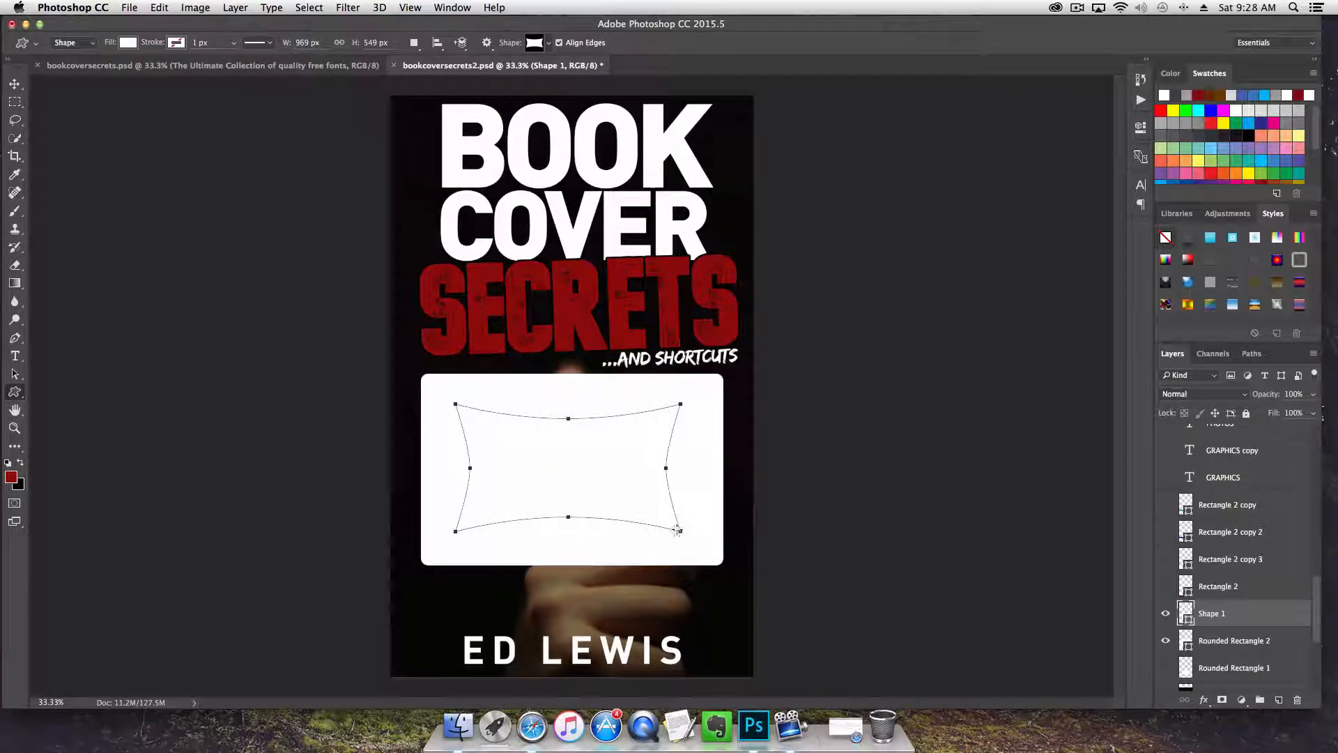
Hide the Rounded Rectangle 2 layer and shift the banner shape slightly down and to the left
left_click(1165, 640)
left_click(24, 89)
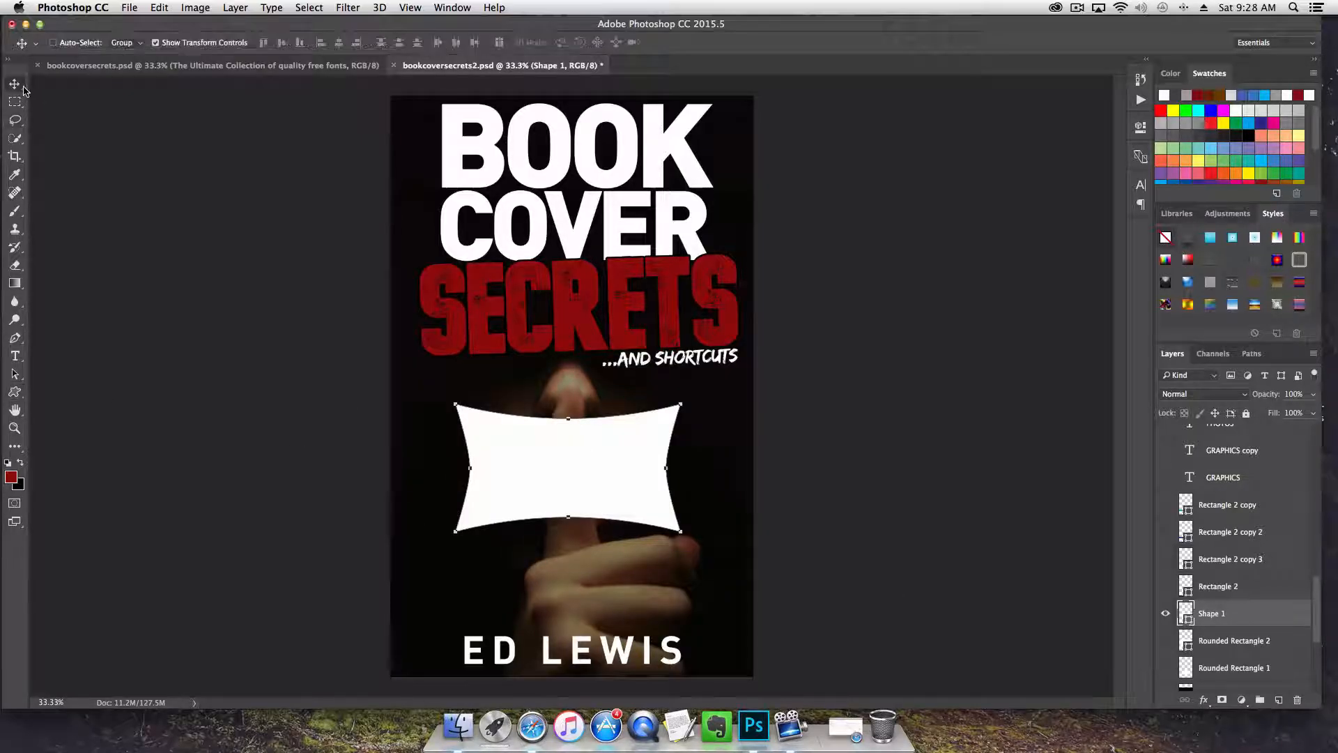
mouse_move(625, 467)
left_mouse_down()
mouse_move(644, 480)
mouse_move(616, 479)
left_mouse_up()
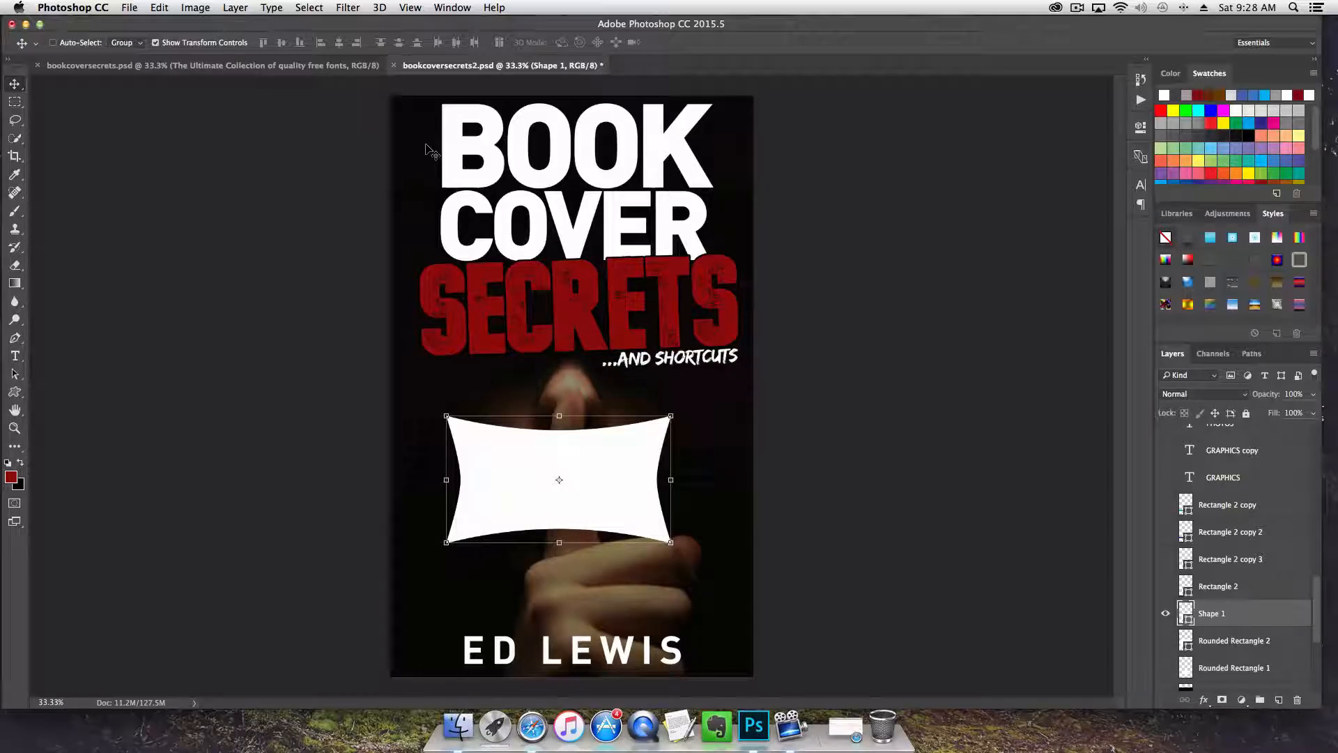
Delete the banner's Shape 1 layer
right_click(1236, 622)
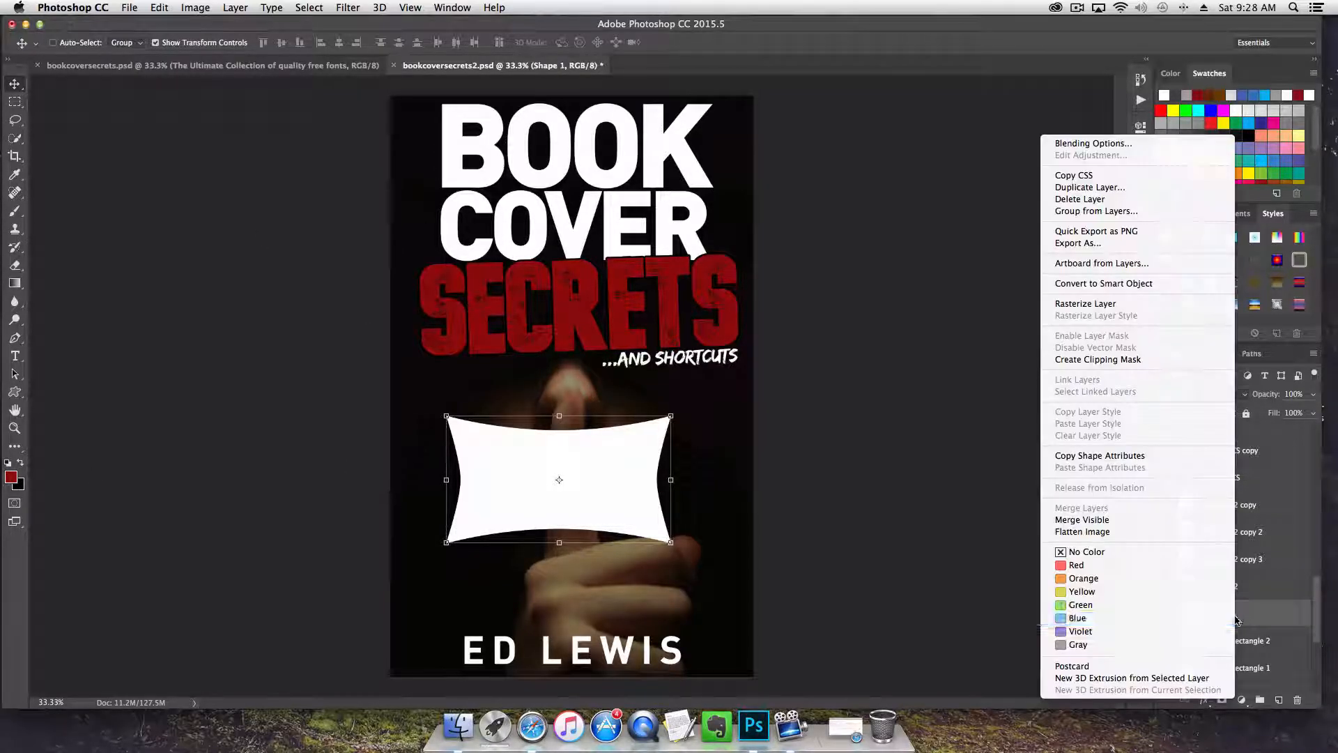
left_click(1087, 199)
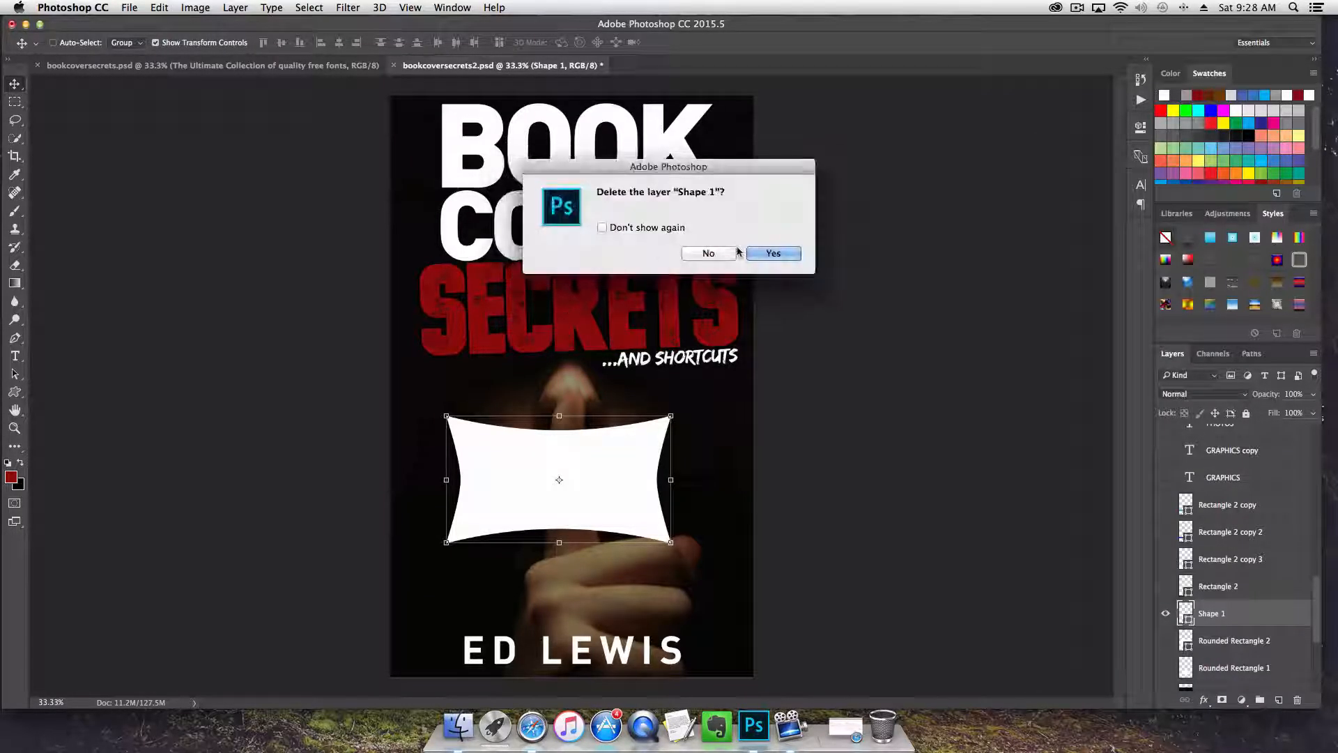
left_click(756, 253)
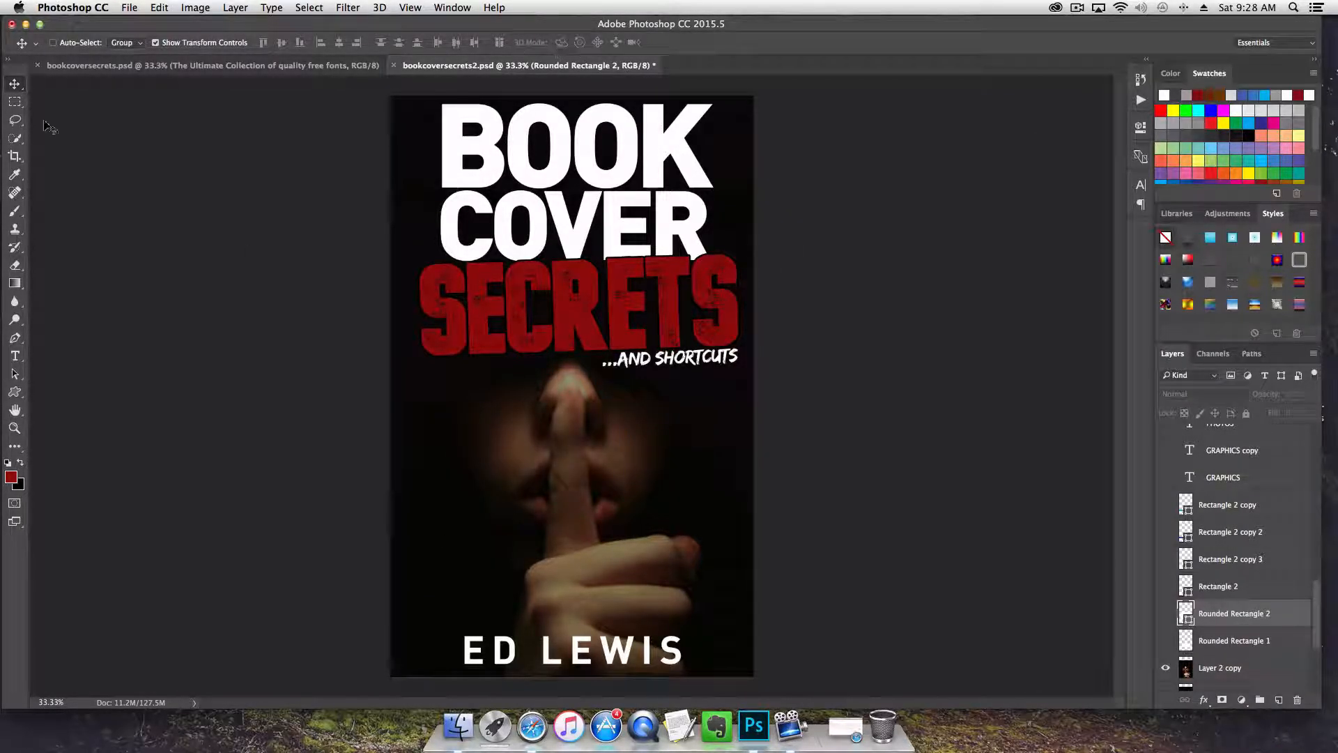
Draw a heart custom shape about 1035 × 844 px over the lower half of the cover photo
left_click(23, 398)
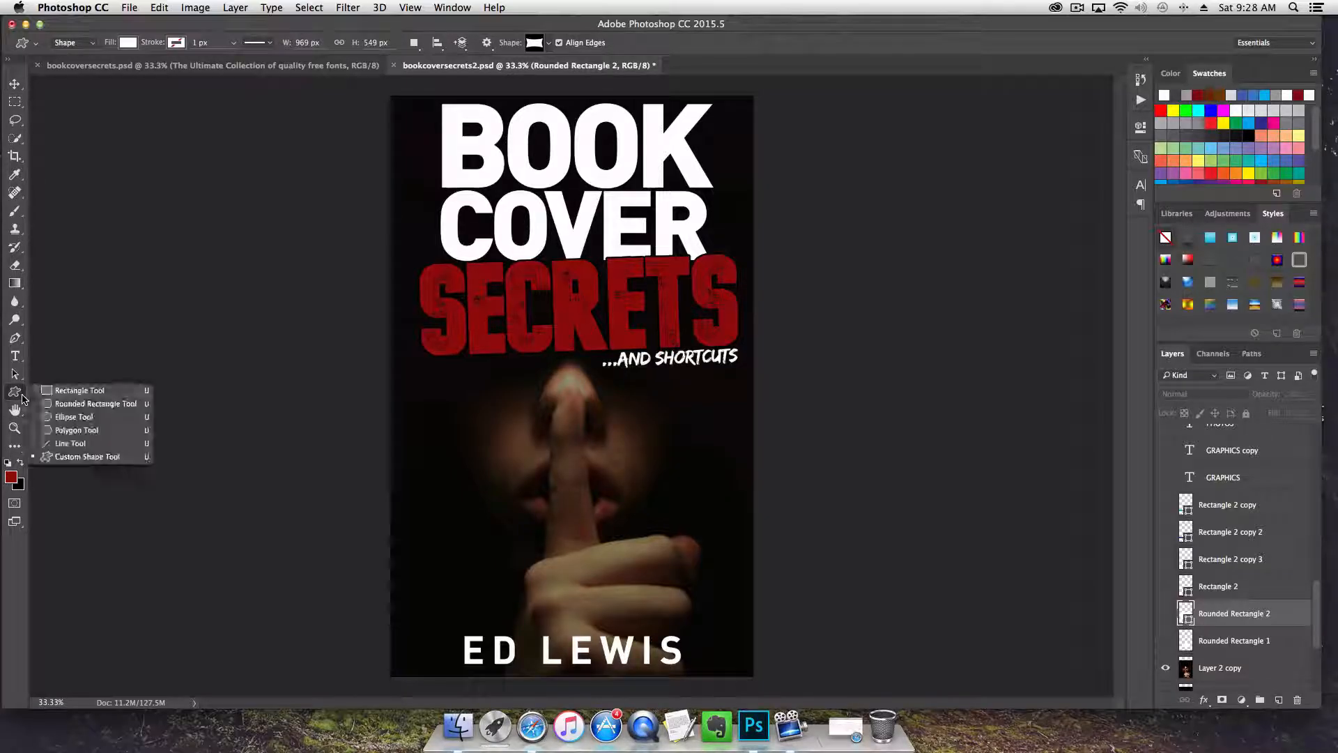
left_click(77, 455)
left_click(549, 42)
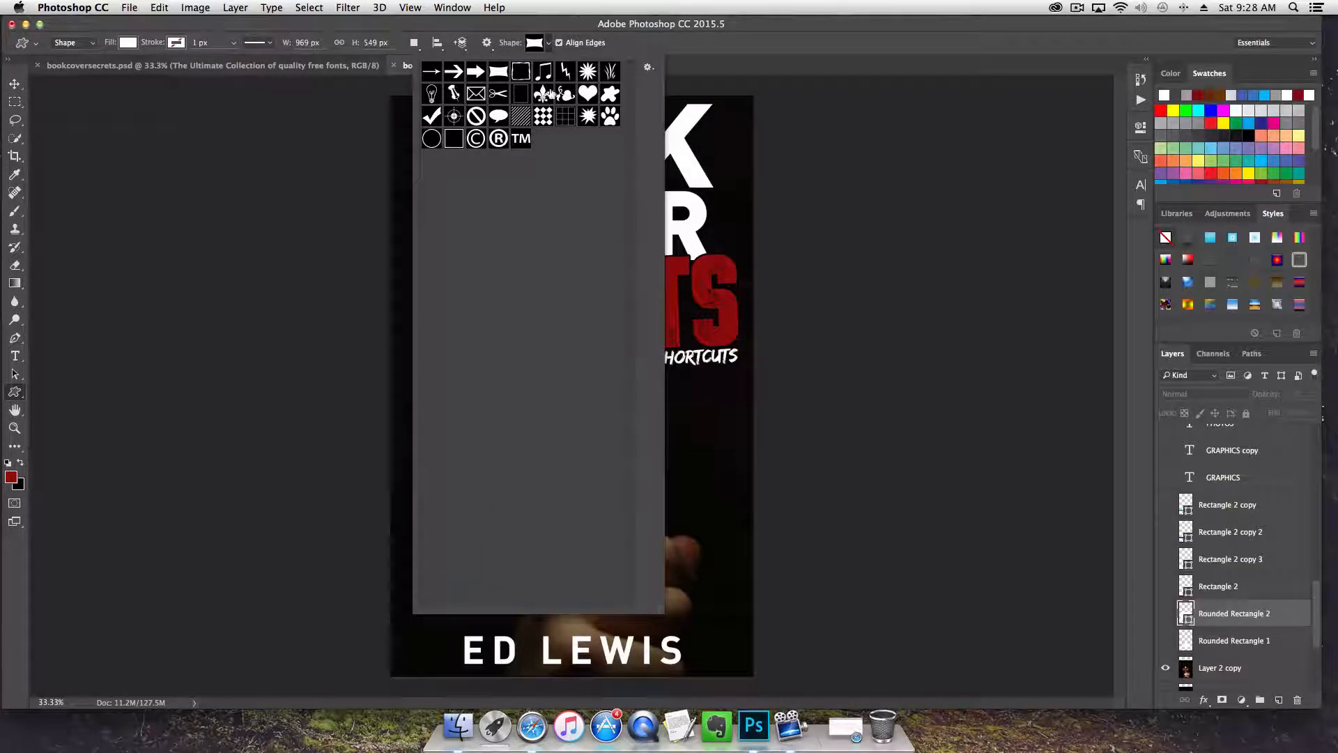
left_click(588, 93)
left_click(550, 44)
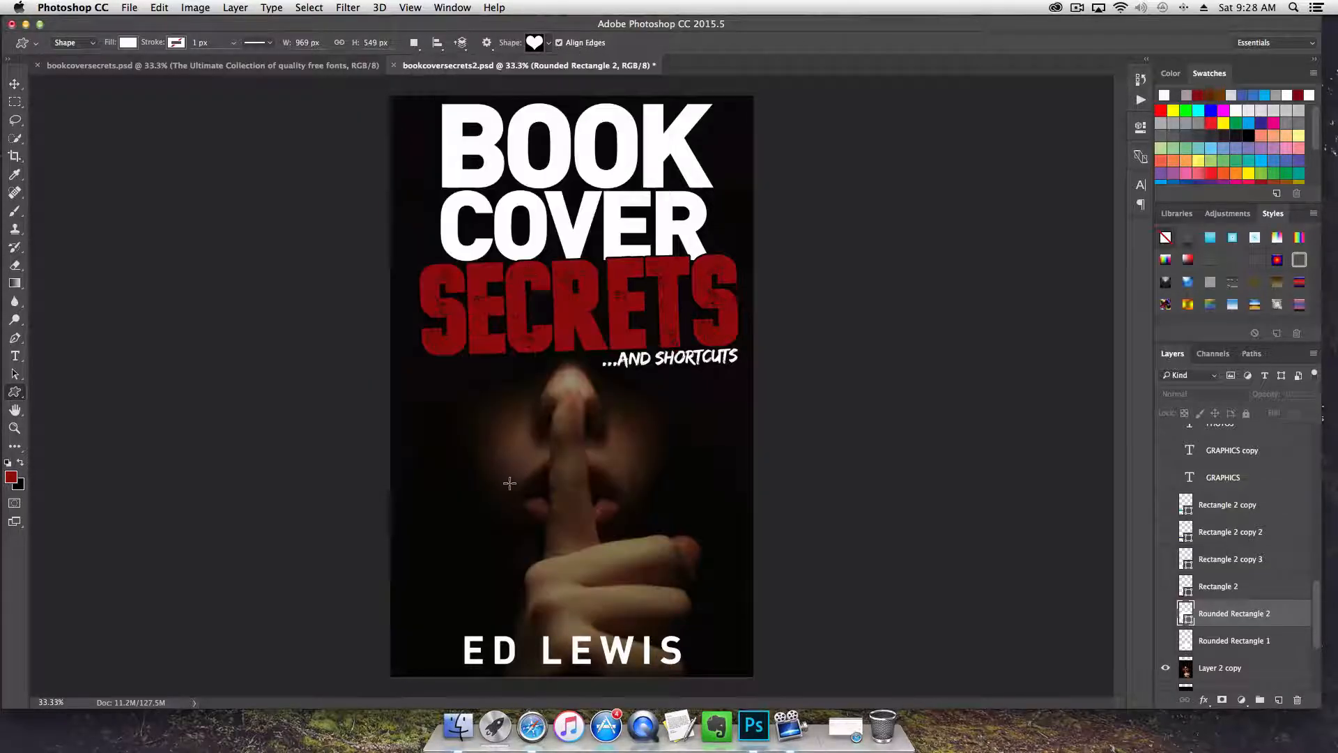
left_click_drag(457, 418, 697, 614)
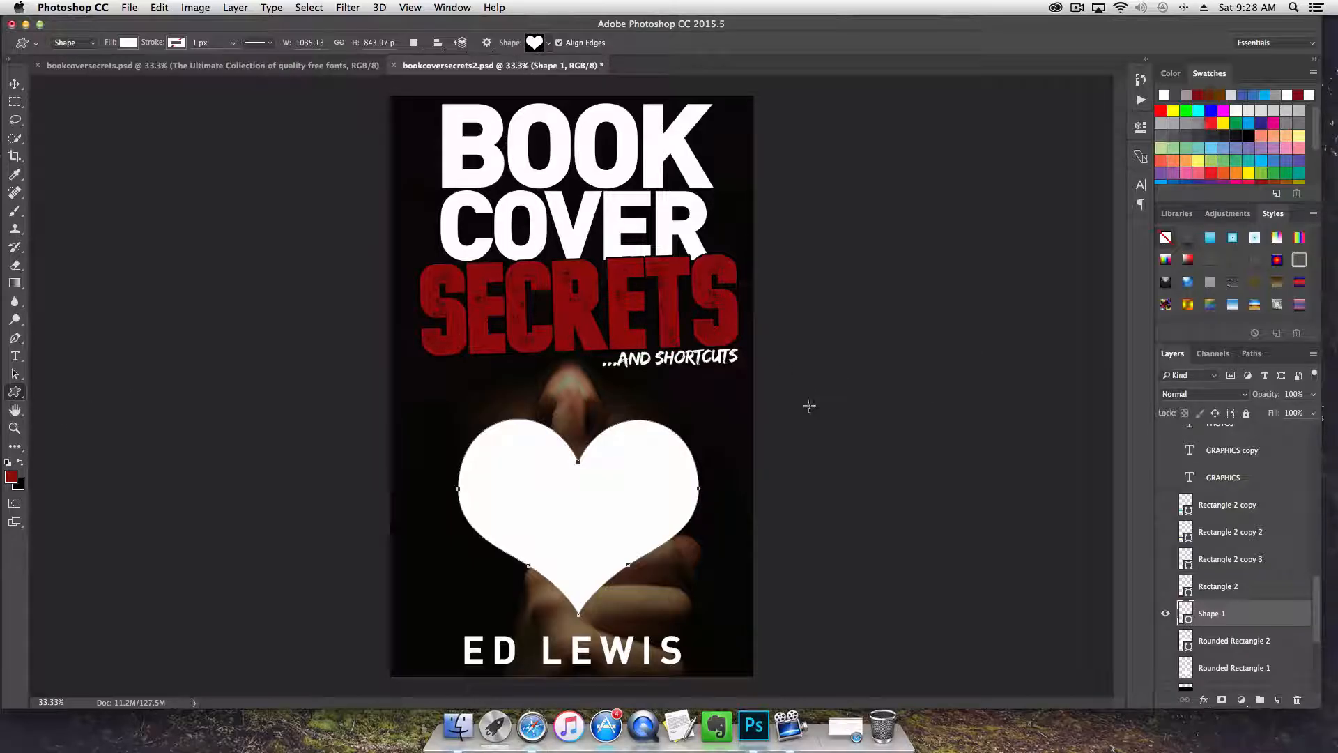
Set the heart's fill to the dark red 970707 sampled from the SECRETS title
left_click(127, 43)
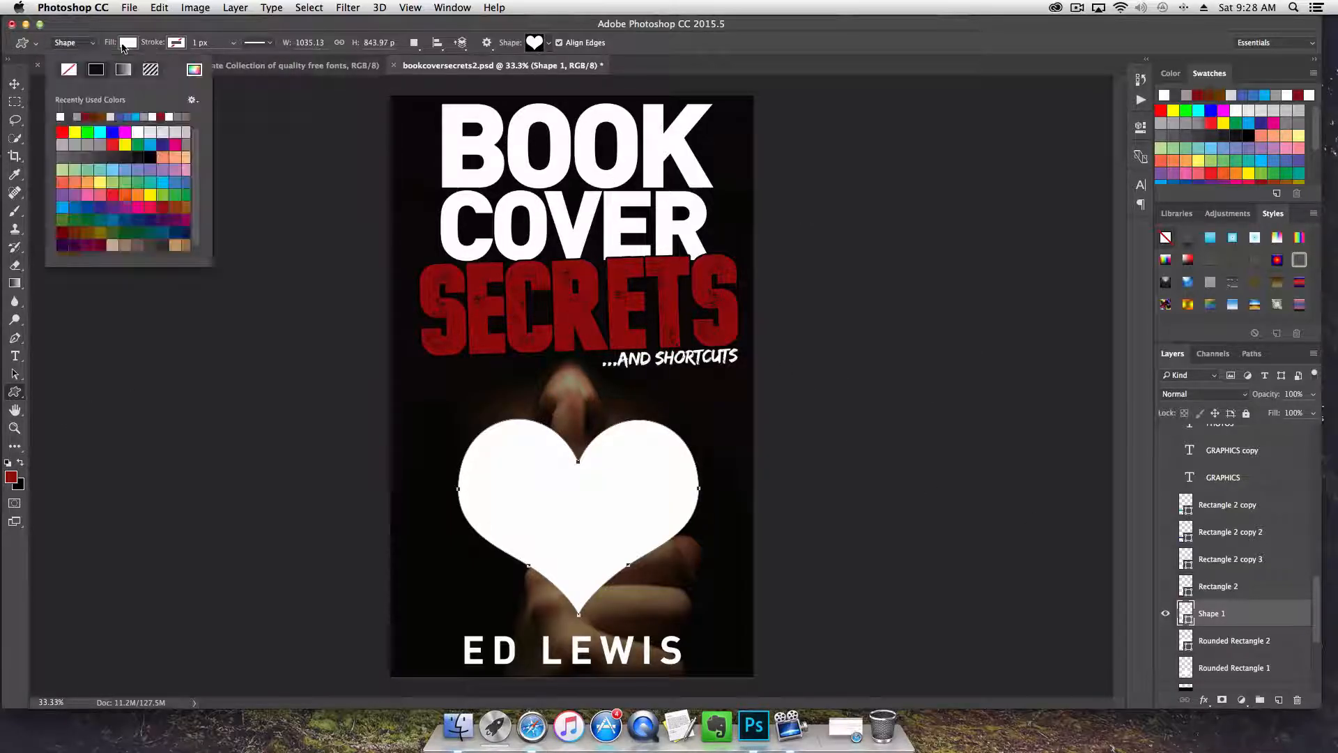
left_click(194, 69)
left_click(485, 311)
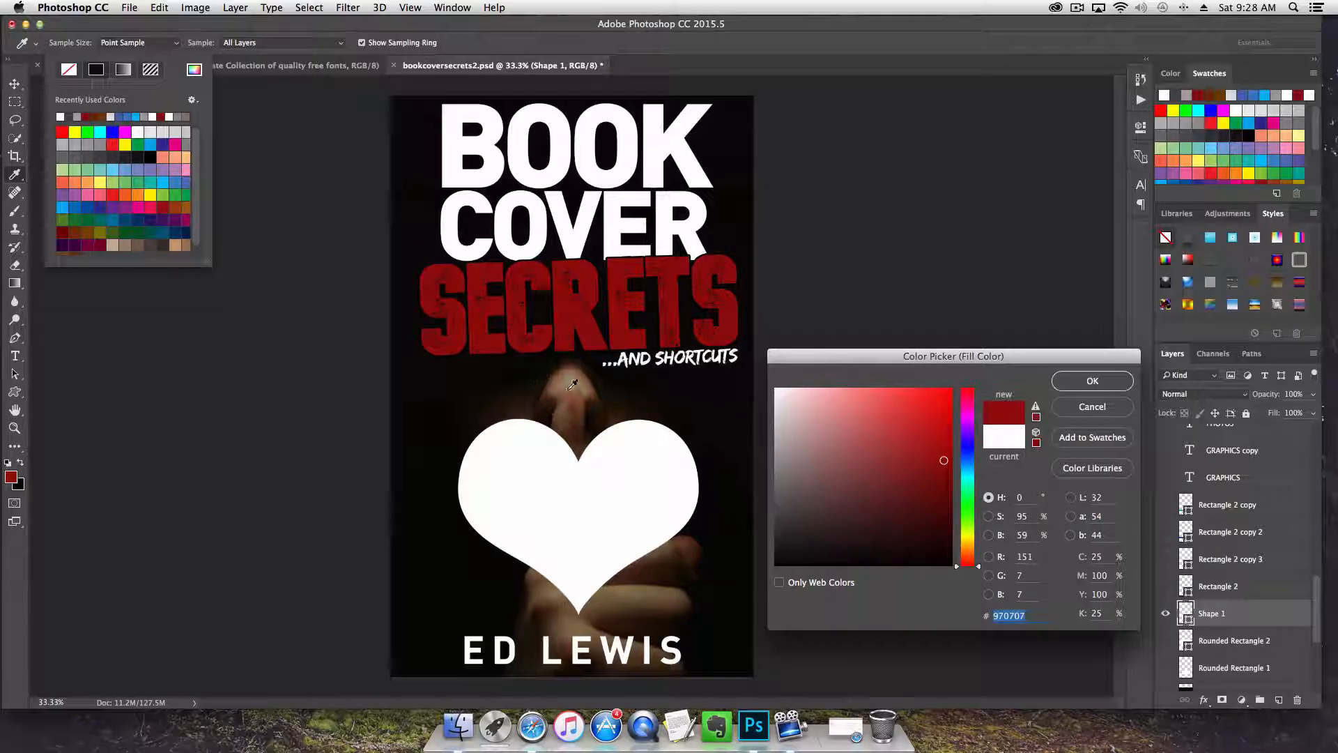
left_click(1090, 381)
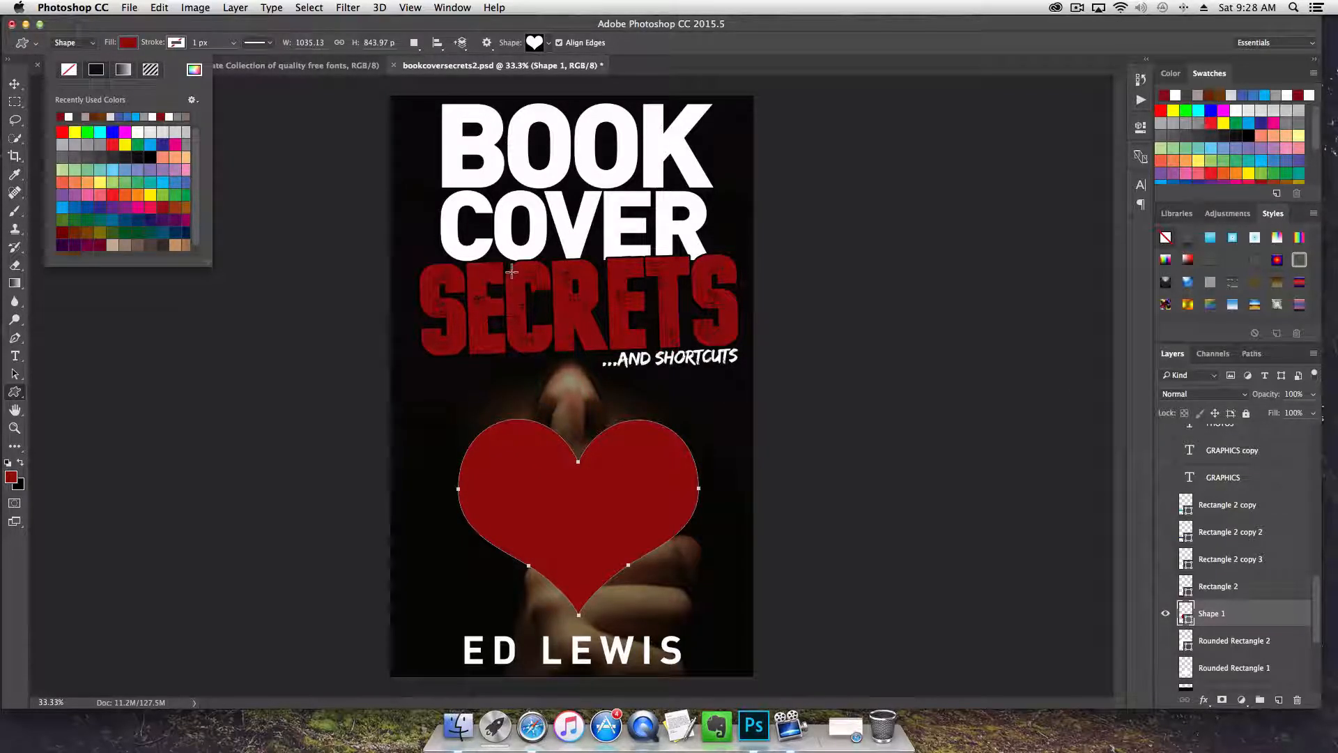
Try adjusting the heart layer's opacity, and leave it at 100%
left_click(19, 89)
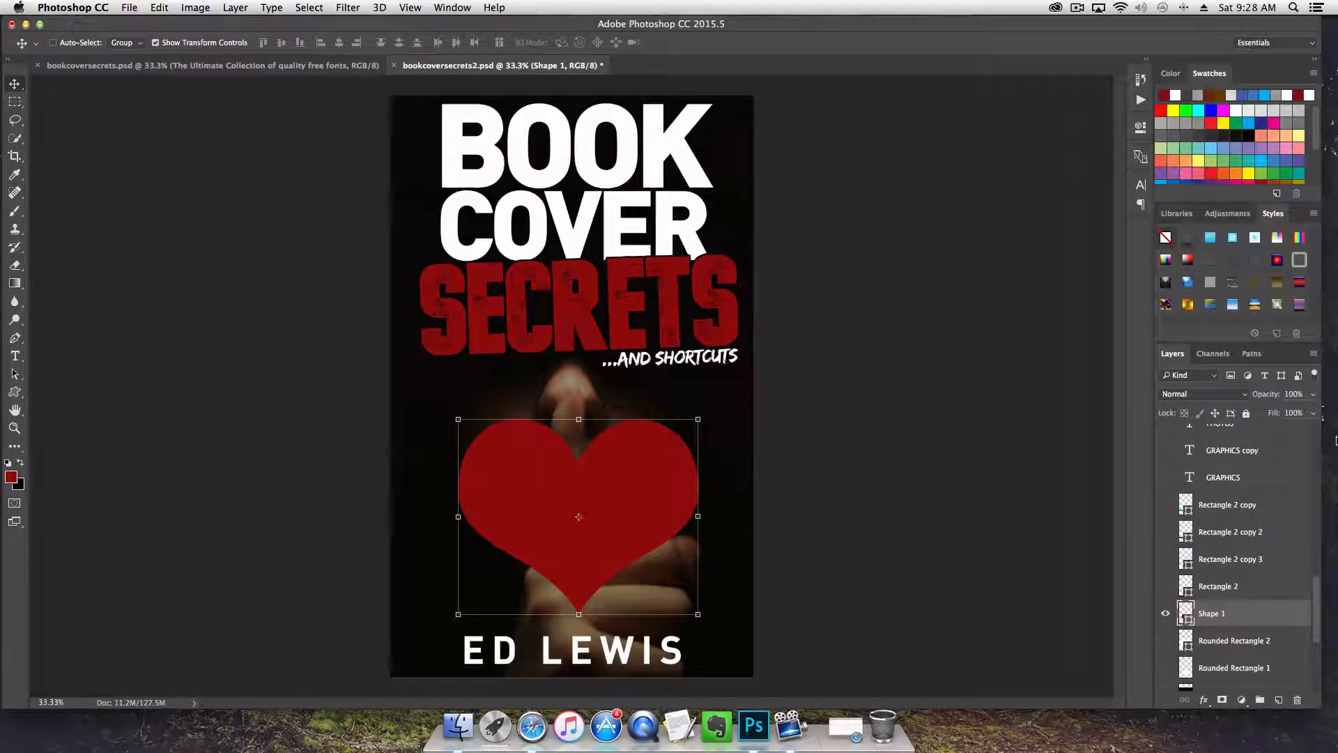
left_click(1313, 394)
mouse_move(1313, 414)
left_mouse_down()
mouse_move(1300, 413)
mouse_move(1334, 417)
left_mouse_up()
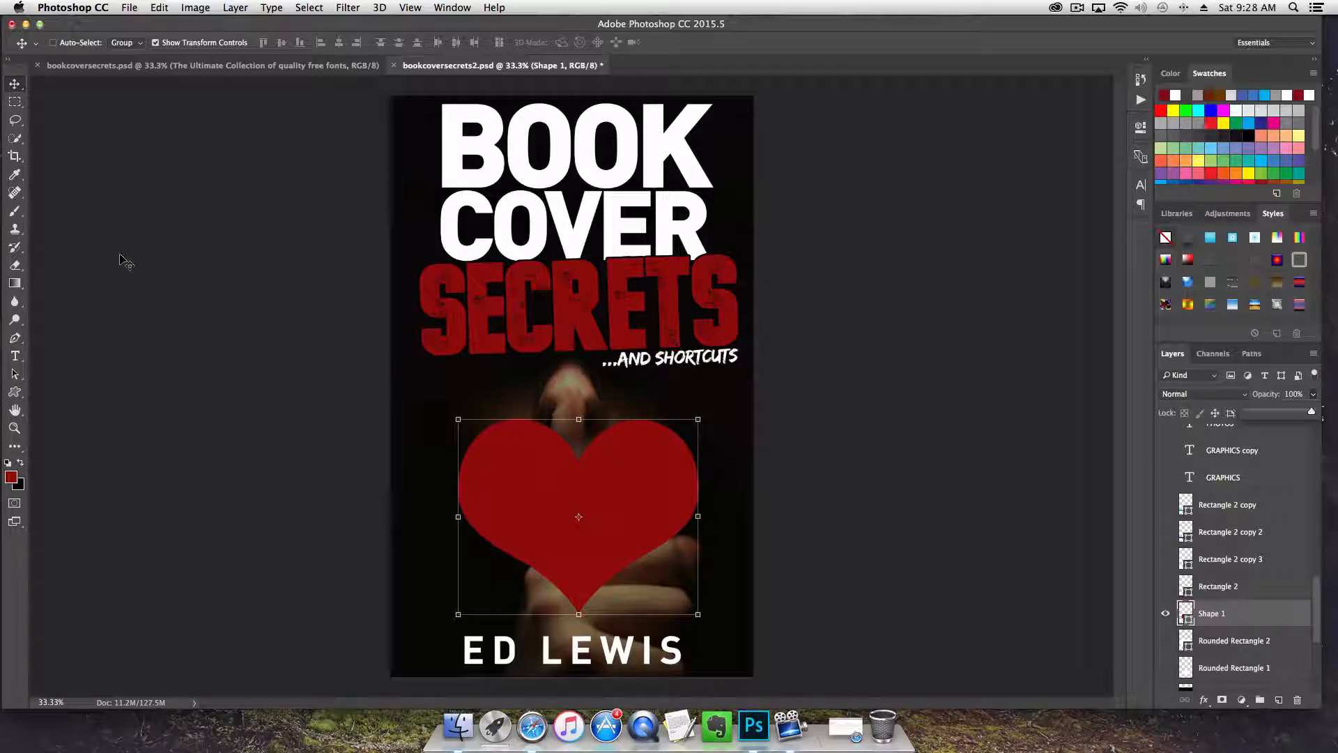
Rasterize the heart's Shape 1 layer
left_click(15, 411)
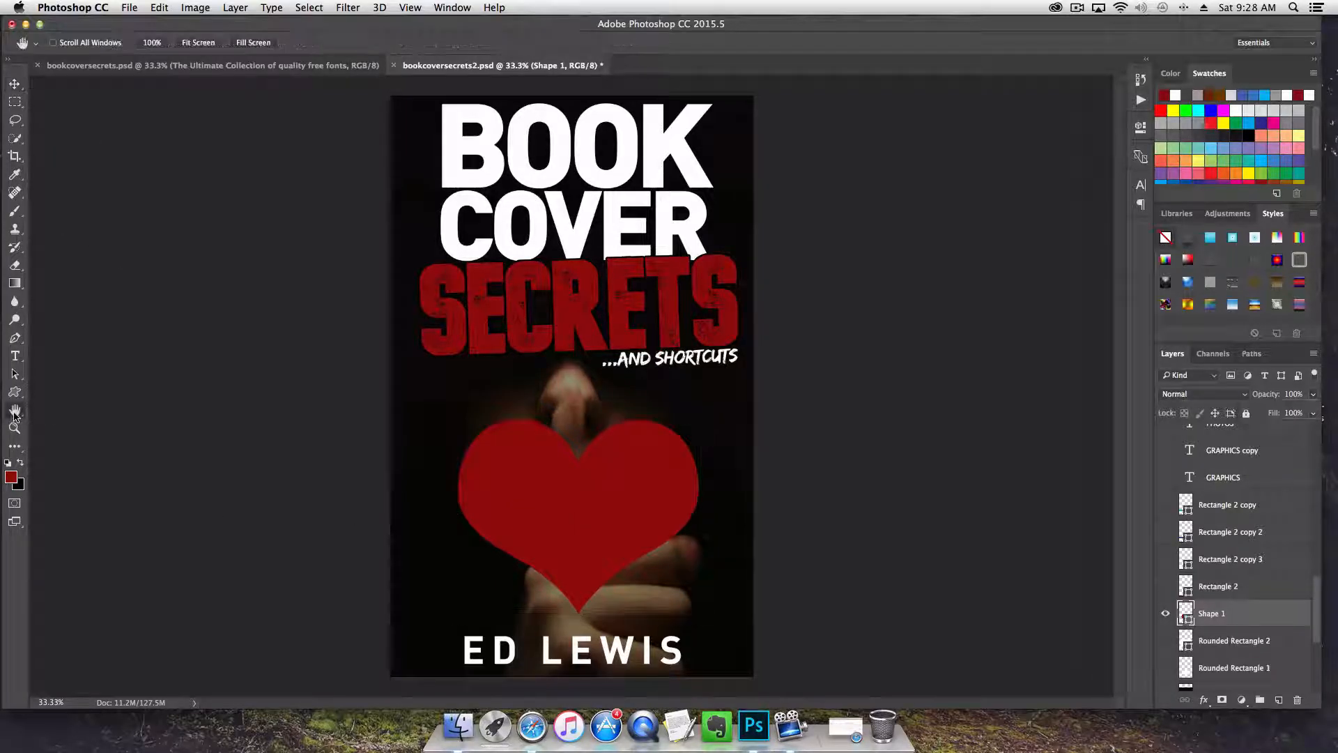
left_click(14, 84)
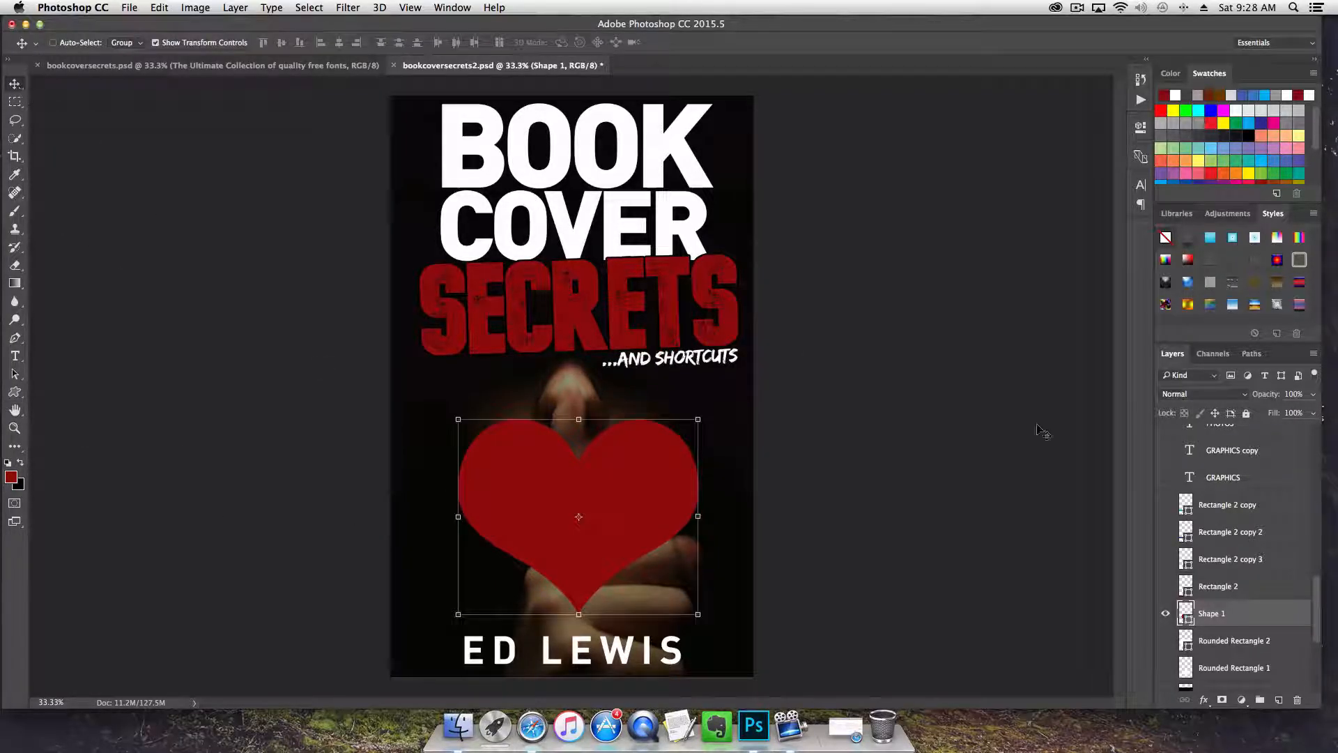
right_click(1233, 613)
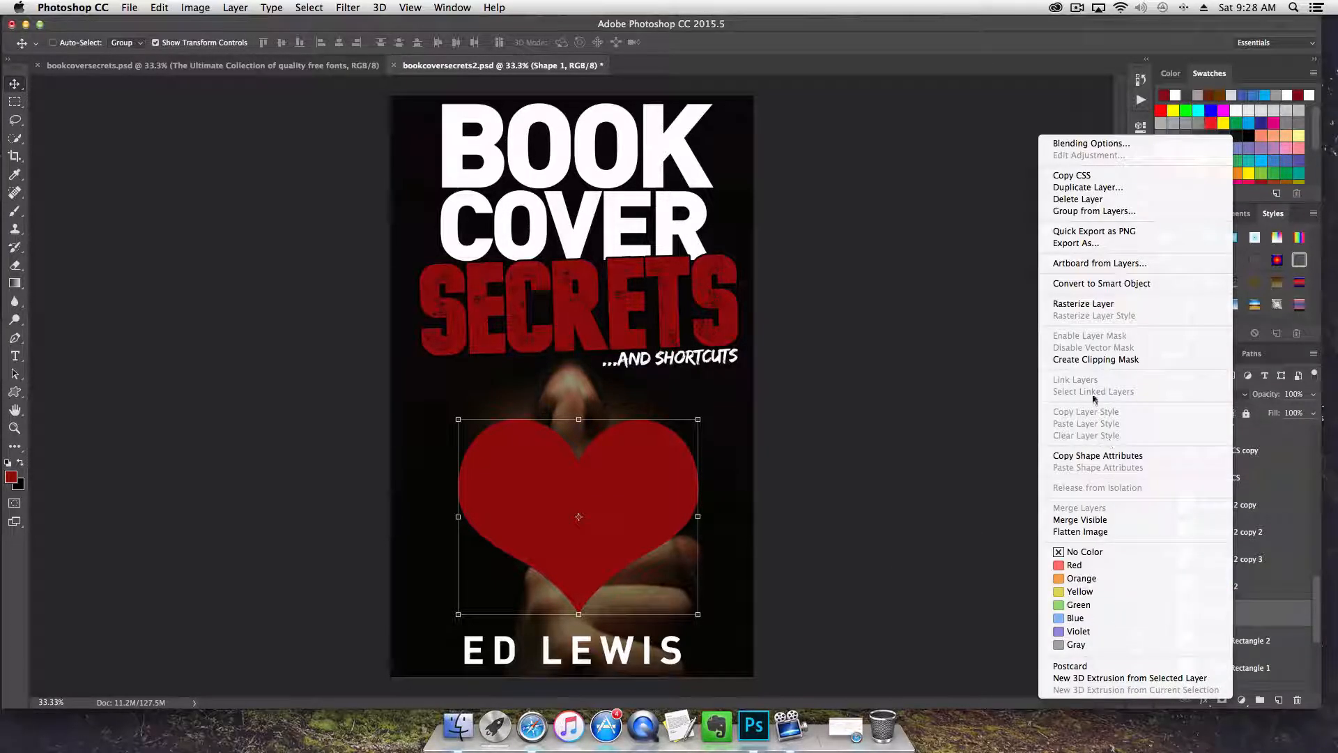
left_click(1093, 305)
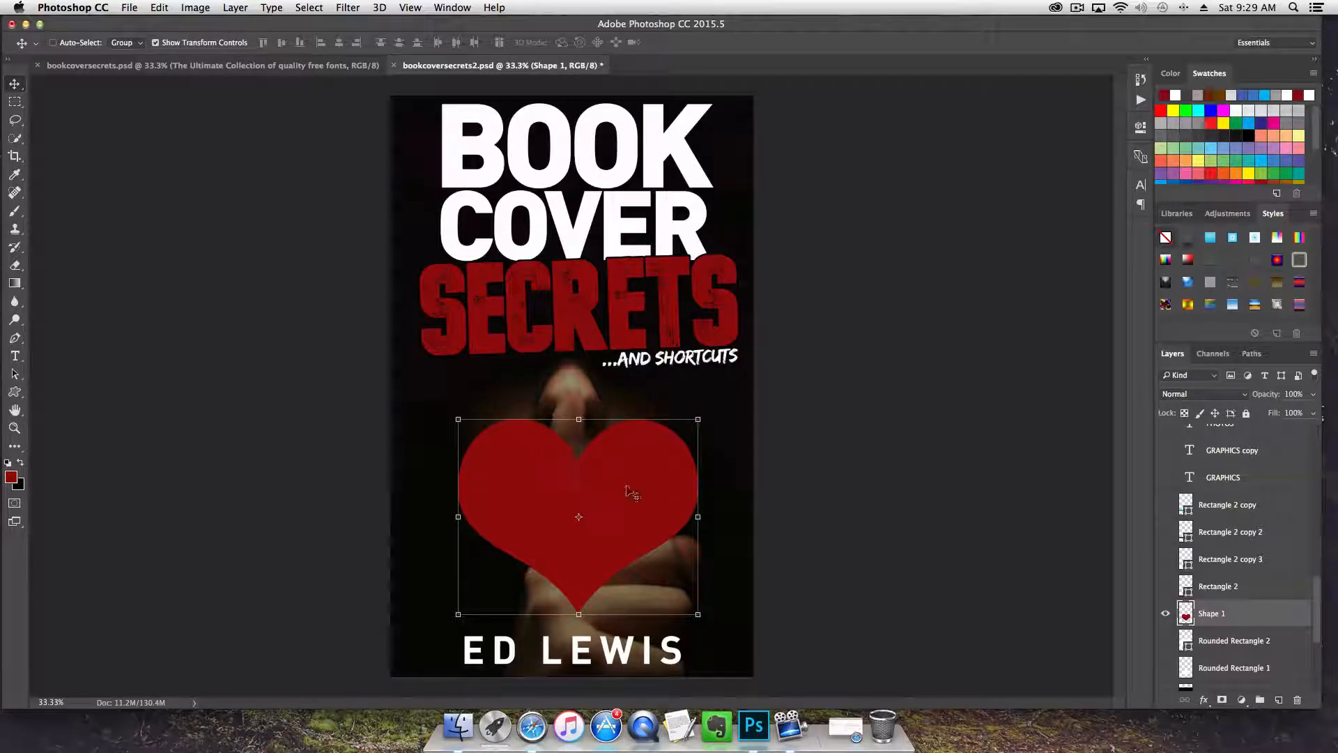
Move the heart slightly up on the cover photo and hide its Shape 1 layer
left_click_drag(634, 494, 624, 463)
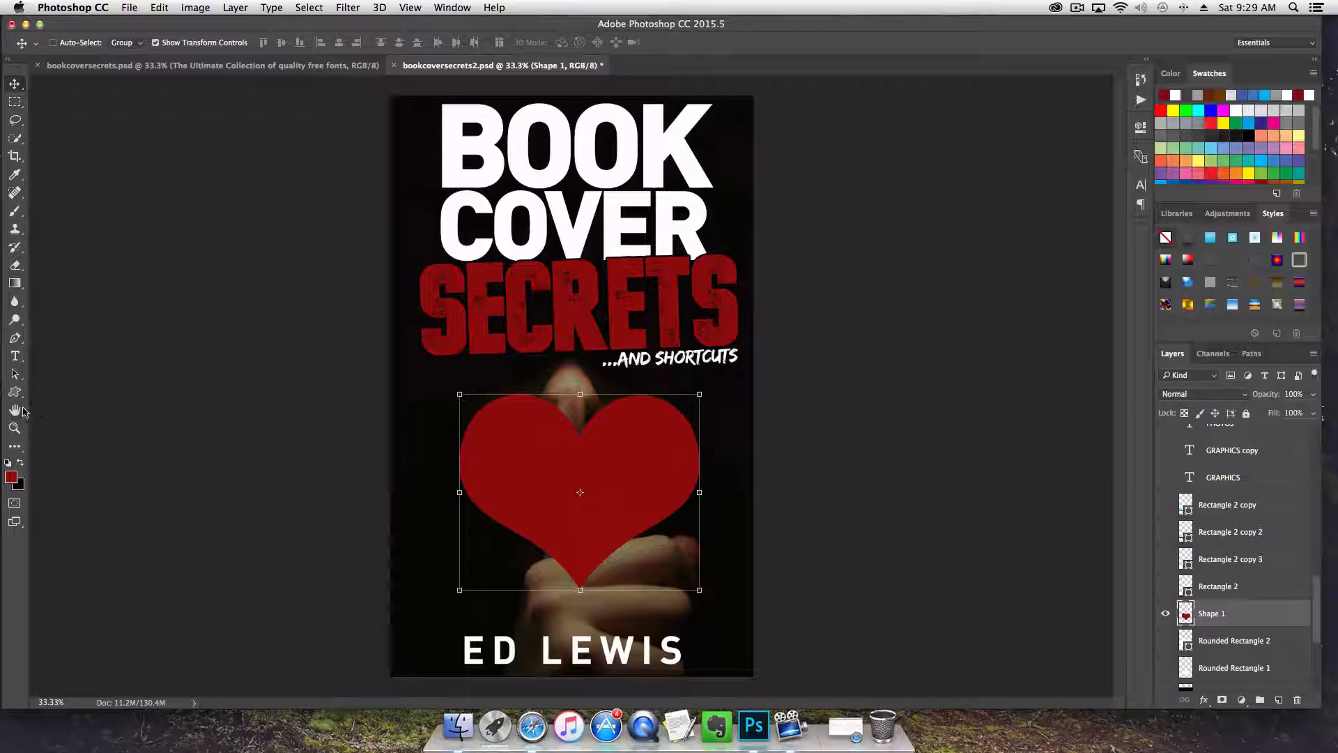
left_click(1165, 614)
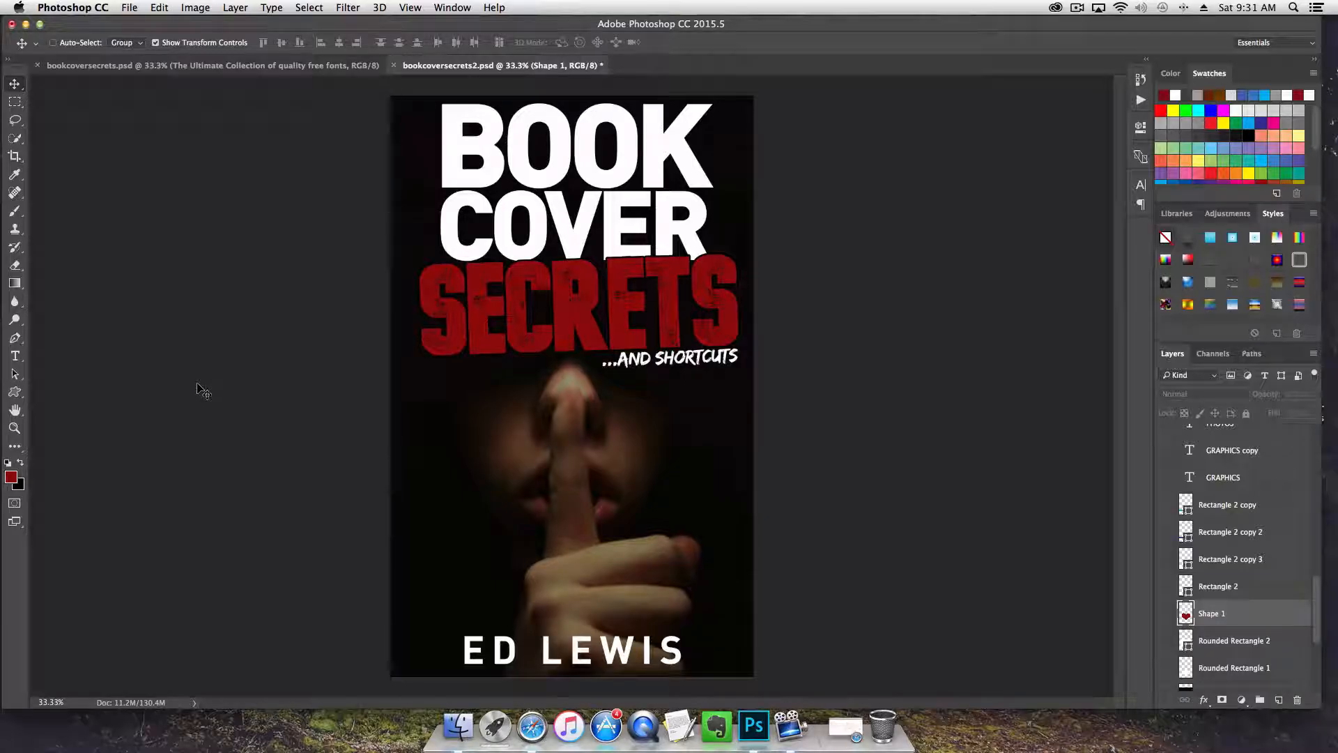
left_click(1077, 8)
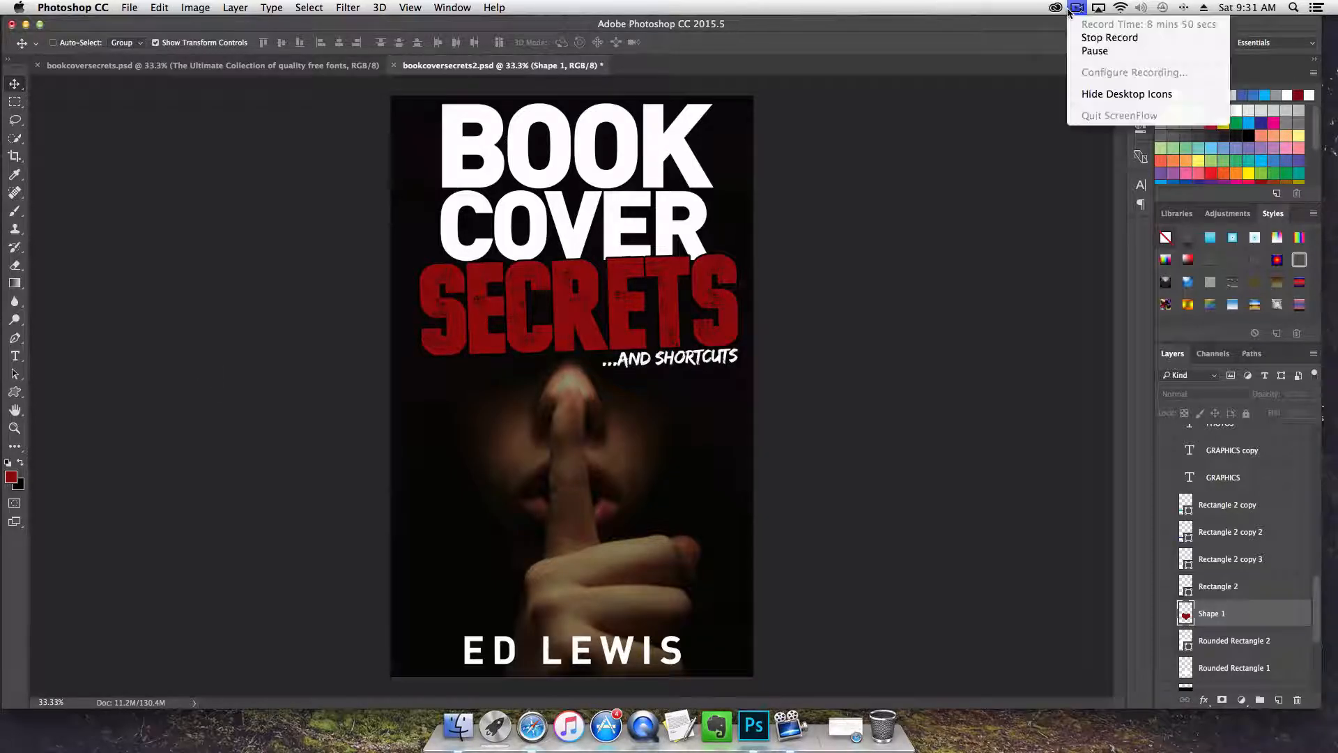